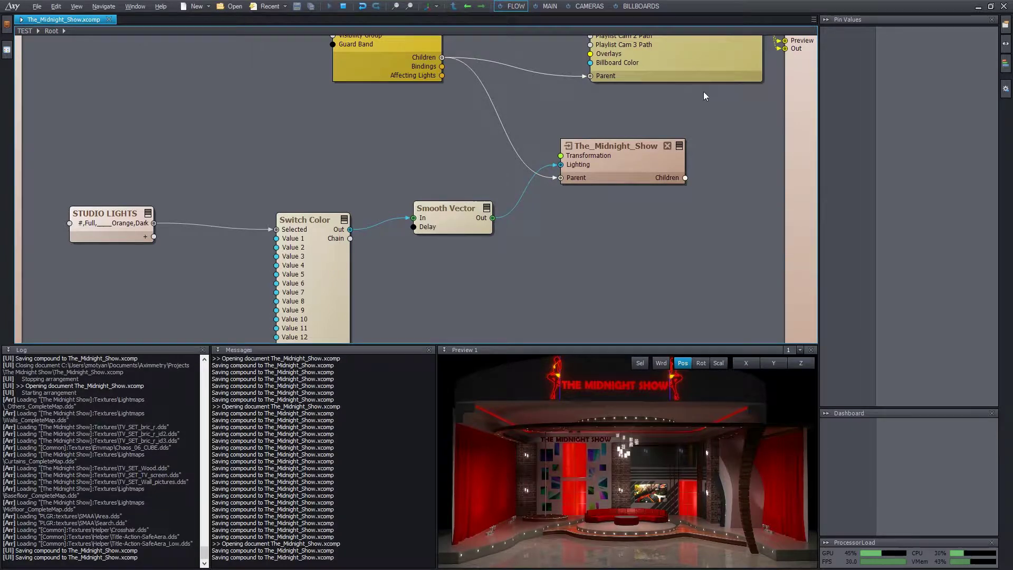
# - Add the Green_Blad-Man video from the Common project's Videos\Green folder to the flow, above the Render_General node
pyautogui.moveTo(692, 107); pyautogui.dragTo(639, 274, button='middle')
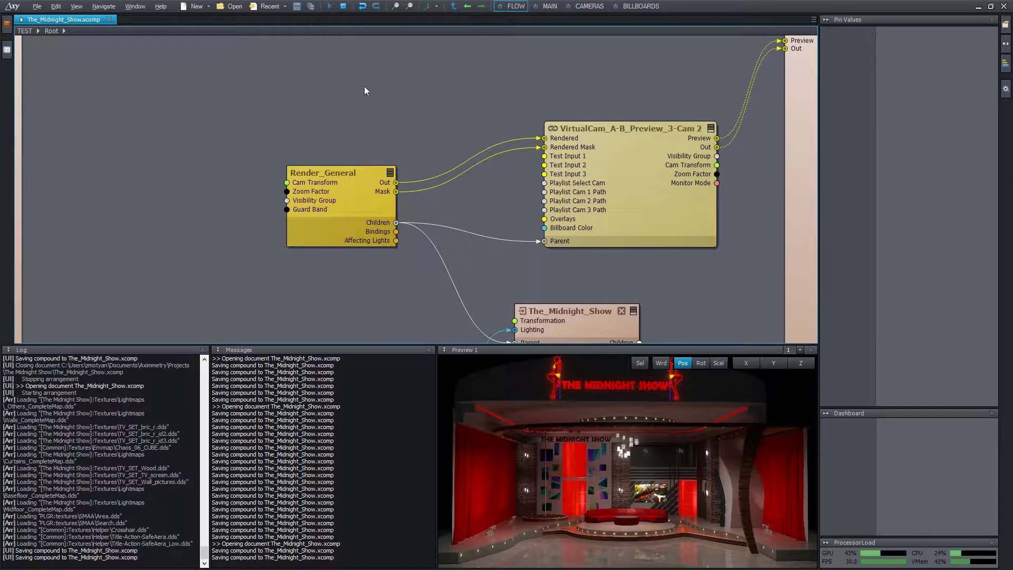
pyautogui.moveTo(364, 87); pyautogui.dragTo(360, 101, button='middle')
pyautogui.click(7, 24)
pyautogui.click(58, 181)
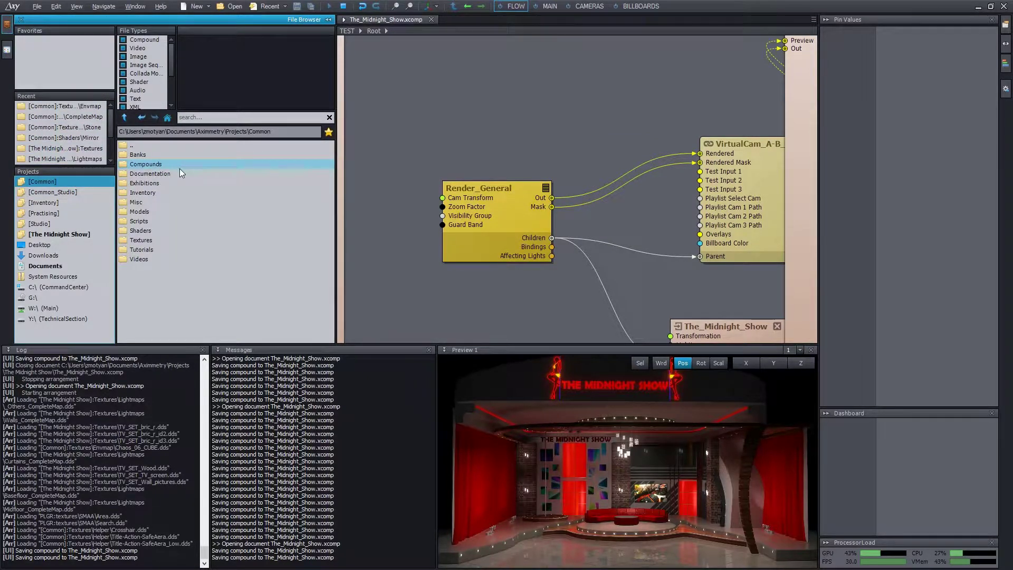
pyautogui.doubleClick(151, 258)
pyautogui.doubleClick(150, 154)
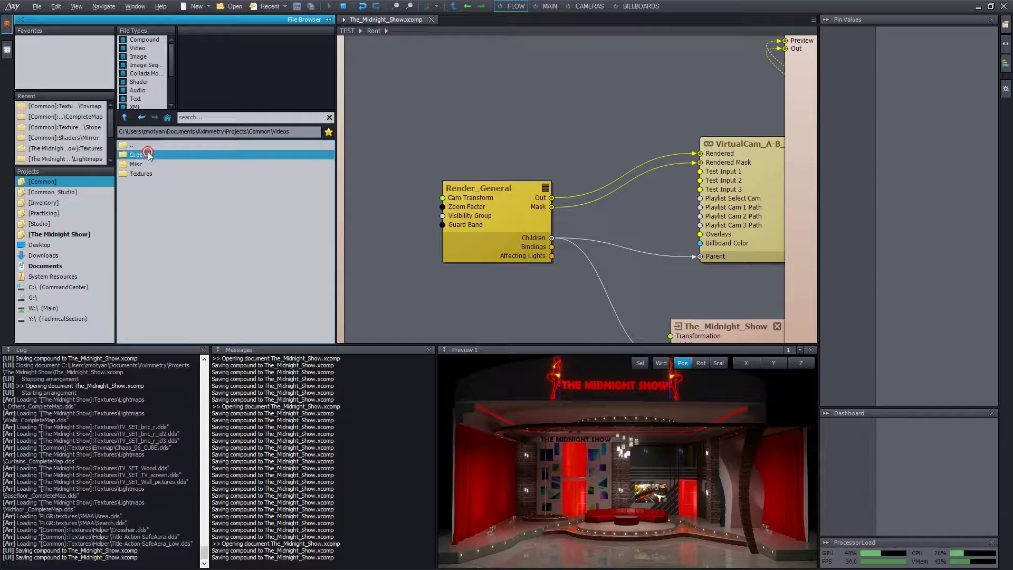
pyautogui.click(154, 174)
pyautogui.moveTo(154, 174); pyautogui.dragTo(404, 148)
pyautogui.moveTo(459, 75); pyautogui.dragTo(457, 73)
# - Connect the Green_Blad-Man video's Out to Test Input 1 of VirtualCam_A-B_Preview_3-Cam 2, then collapse and reposition the video node
pyautogui.moveTo(551, 72)
pyautogui.moveTo(510, 91); pyautogui.dragTo(550, 170)
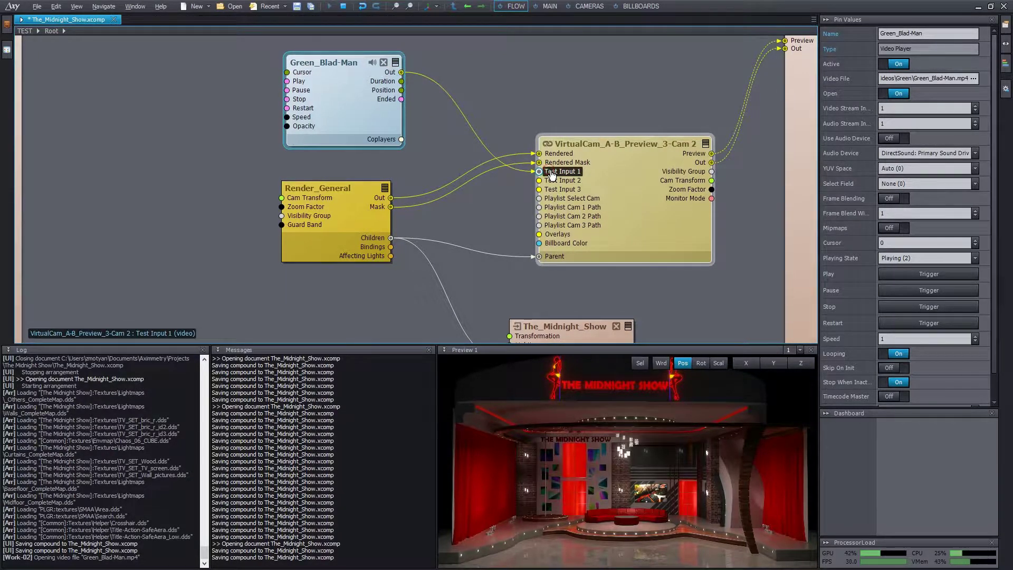
pyautogui.click(396, 63)
pyautogui.moveTo(346, 63); pyautogui.dragTo(394, 85)
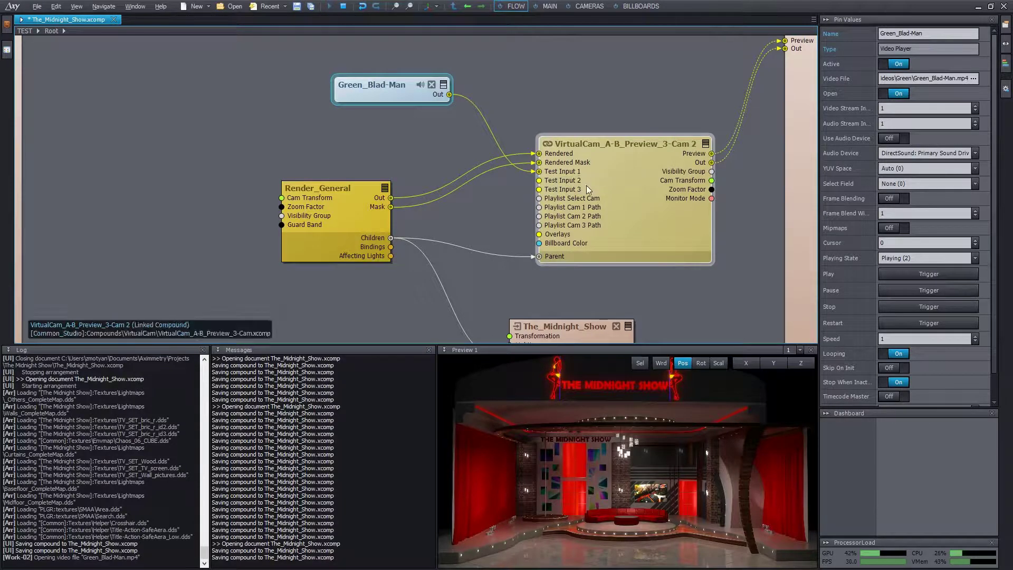
pyautogui.moveTo(399, 86)
pyautogui.mouseDown()
pyautogui.moveTo(428, 87)
pyautogui.moveTo(416, 91)
pyautogui.mouseUp()
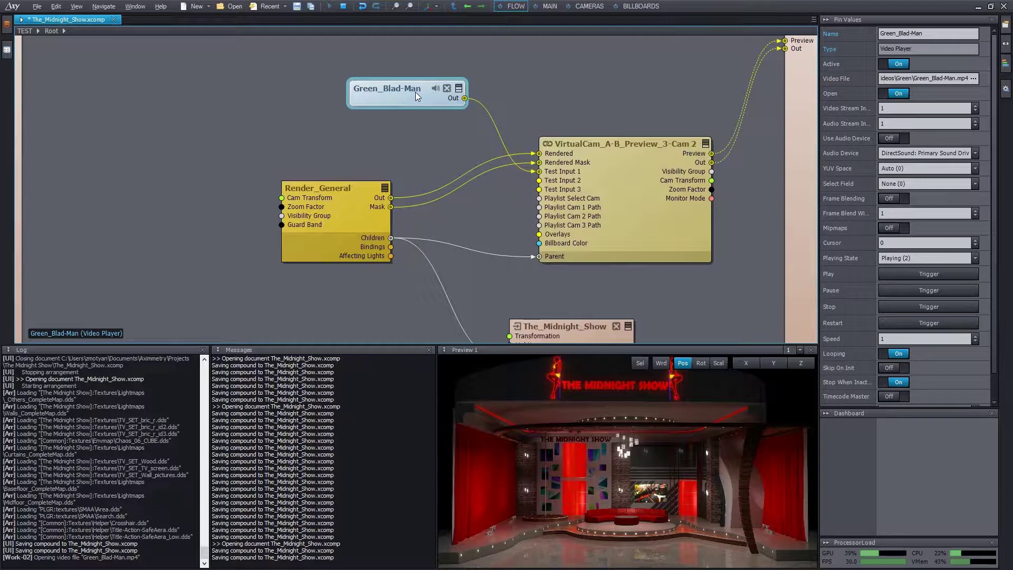
# - Turn on Input 1 on the Billboards board with its test input enabled
pyautogui.click(640, 7)
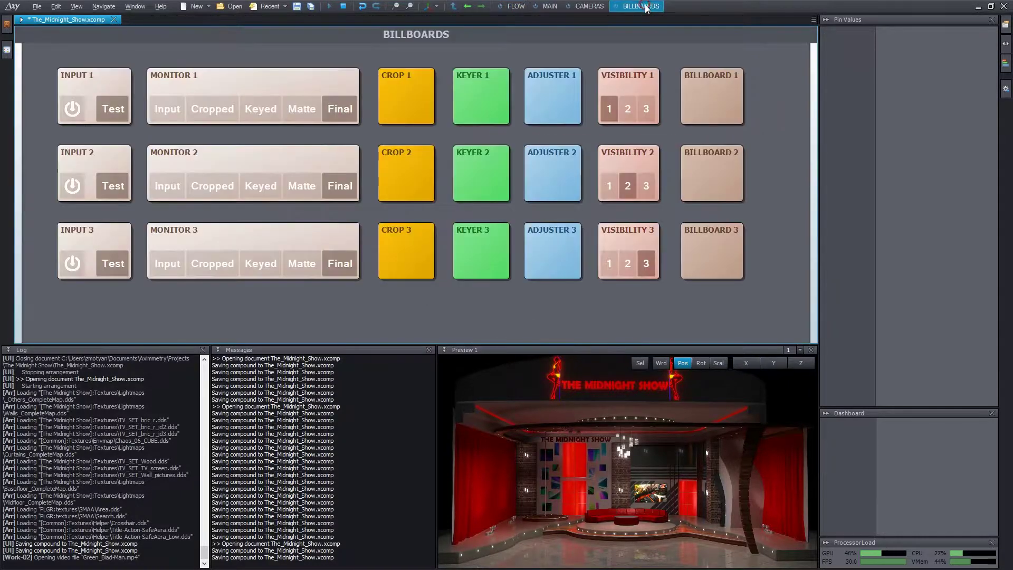
pyautogui.click(112, 111)
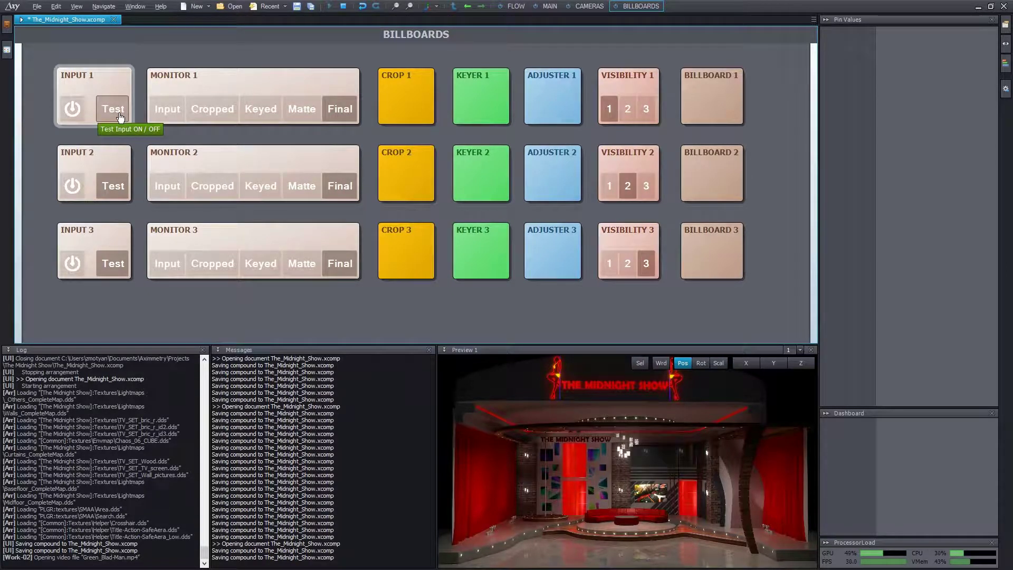
pyautogui.click(119, 114)
pyautogui.click(73, 109)
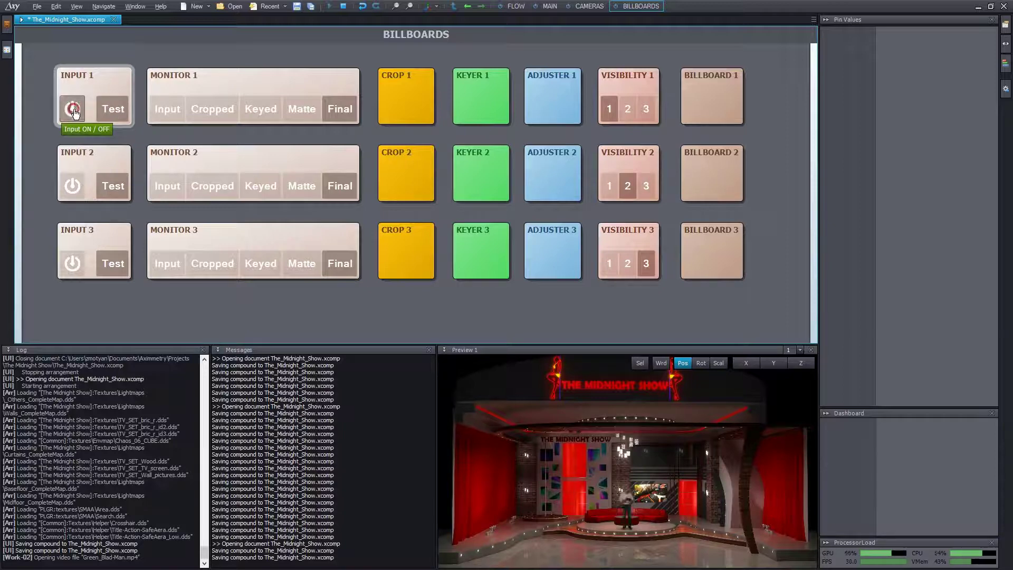
# - Check the Input, Cropped, Keyed and Matte outputs of Monitor 1, and return it to Final
pyautogui.click(167, 109)
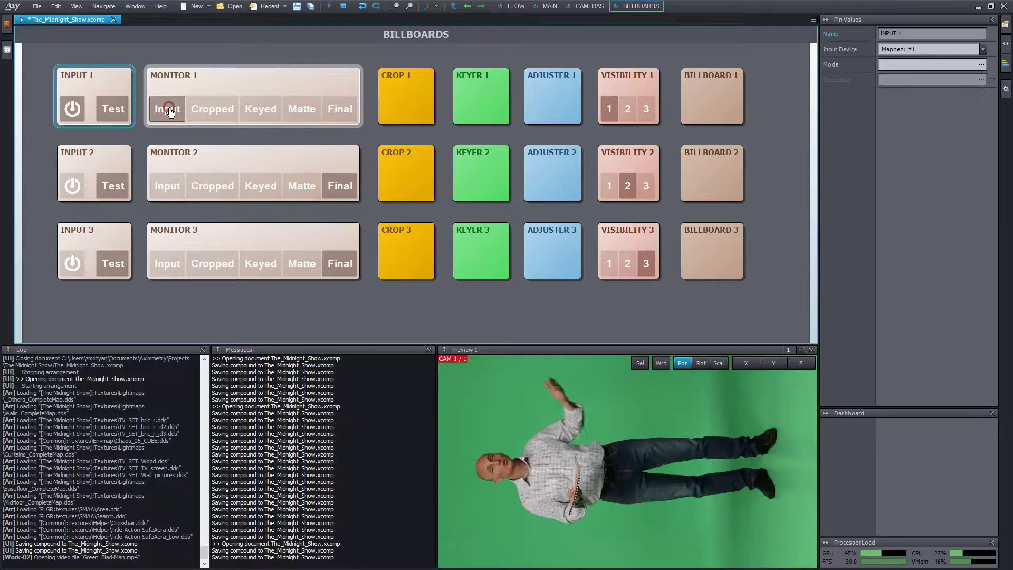
pyautogui.click(209, 109)
pyautogui.click(260, 109)
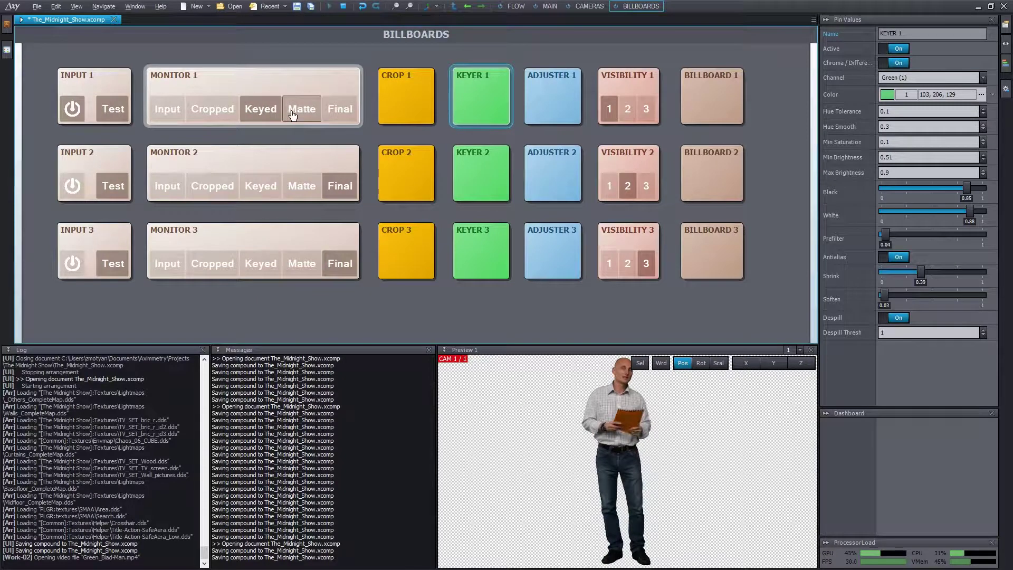
pyautogui.click(297, 112)
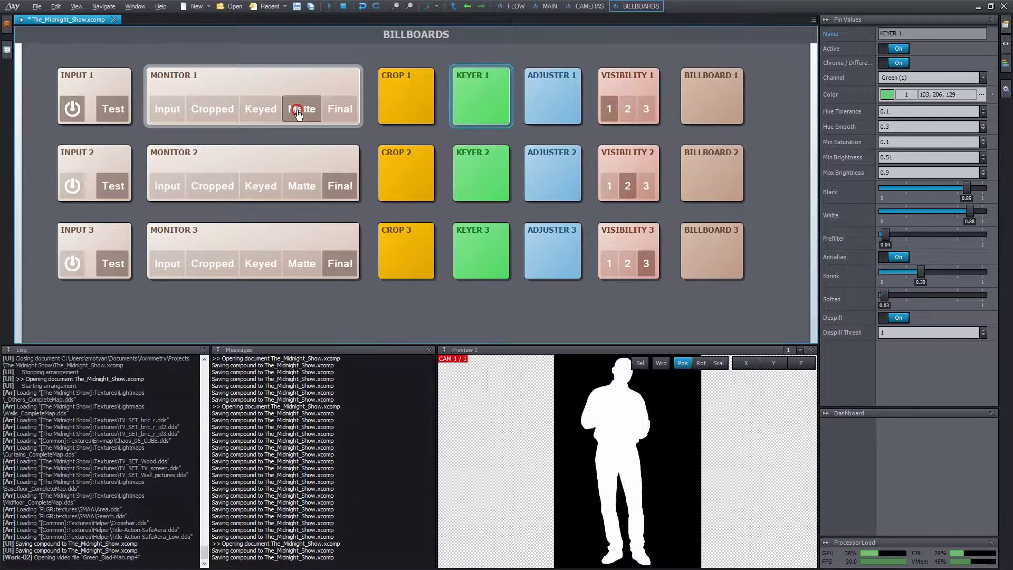
pyautogui.click(334, 111)
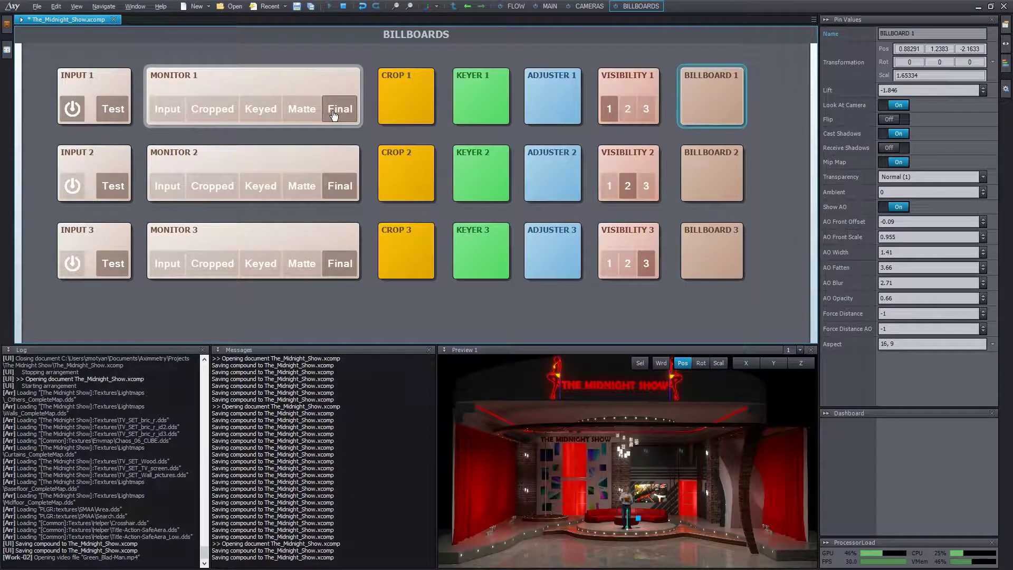
pyautogui.click(372, 57)
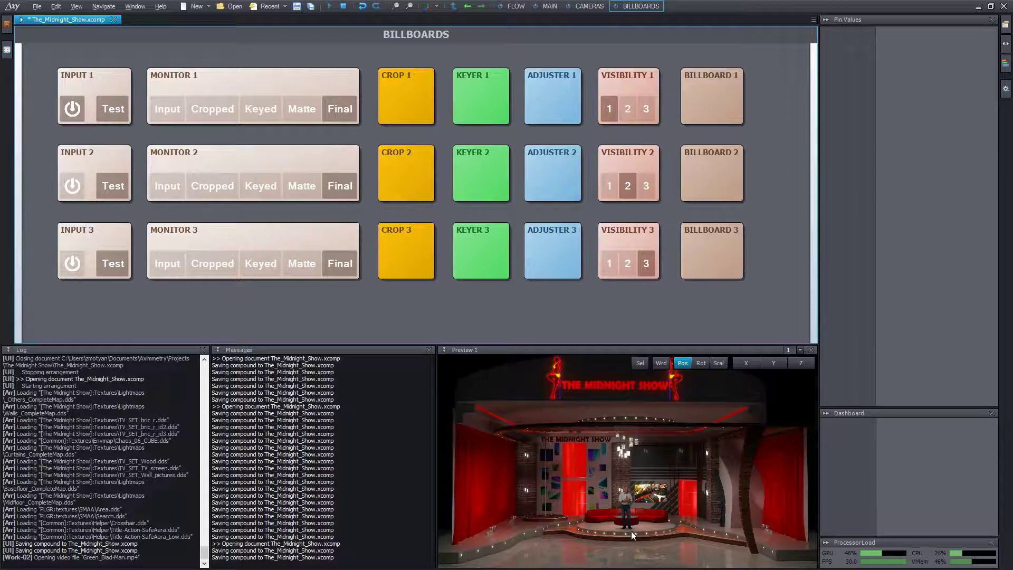
# - Switch the Cameras board from mouse control to camera control, try path 4 for Camera 1 and settle on path 2
pyautogui.click(591, 8)
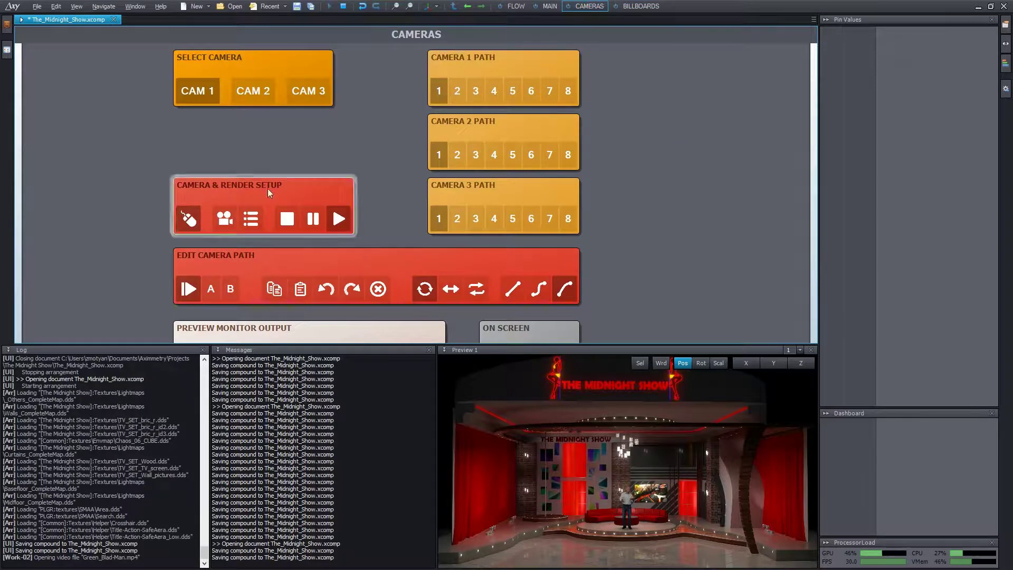
pyautogui.click(223, 220)
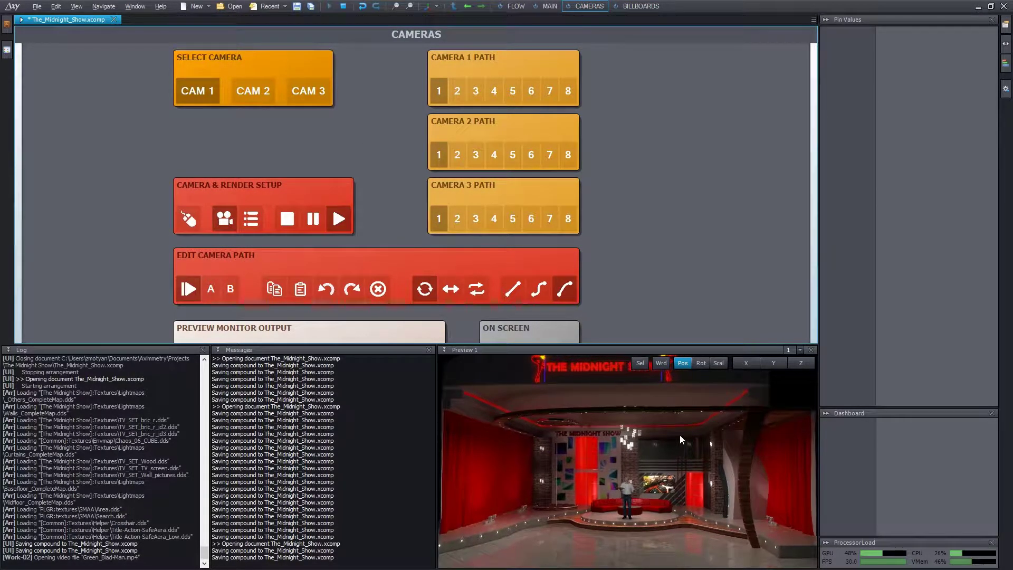
pyautogui.click(484, 92)
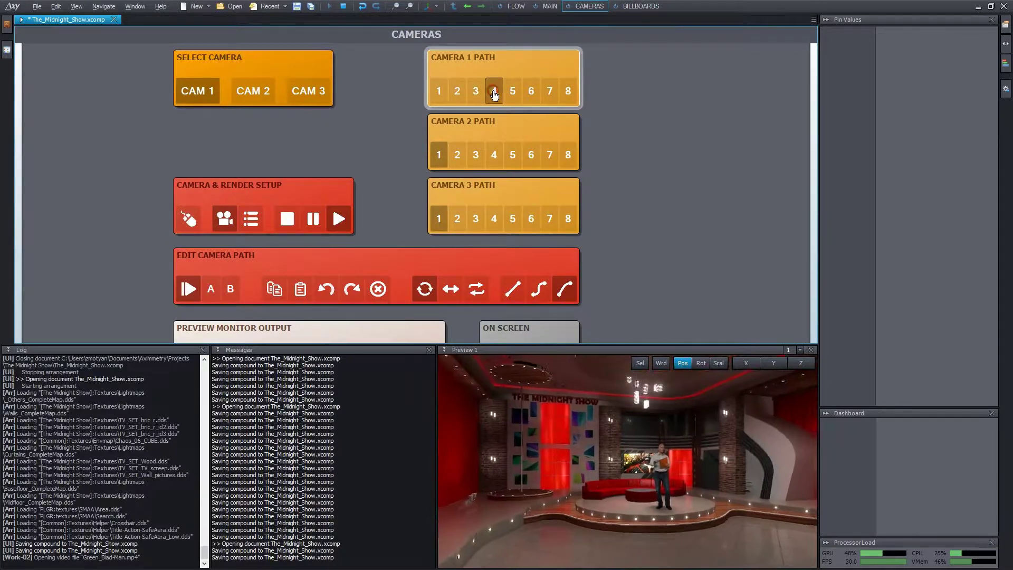
pyautogui.click(494, 93)
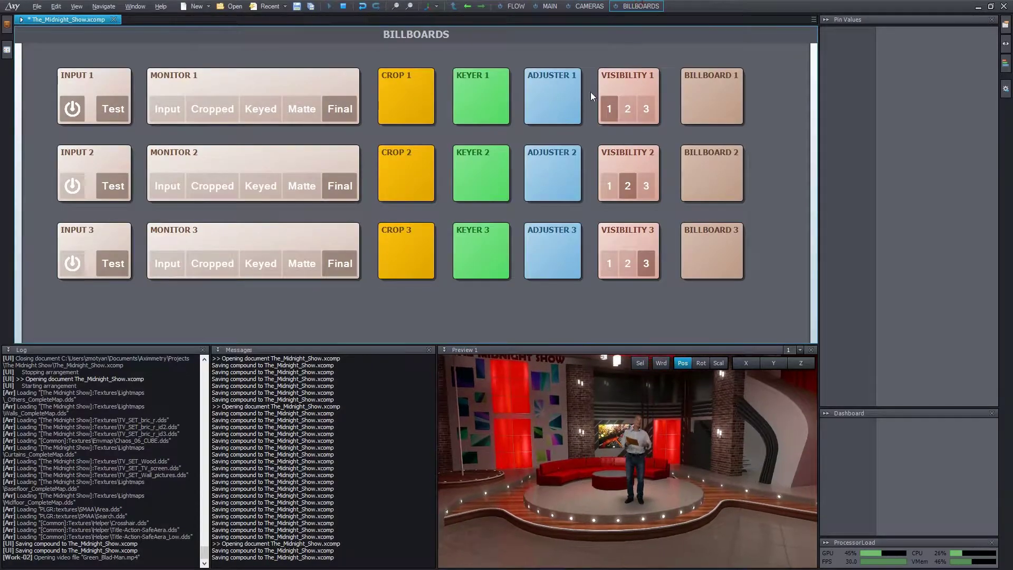
# - Look at the Adjuster 1 settings on the Billboards board
pyautogui.click(570, 92)
pyautogui.moveTo(900, 63); pyautogui.dragTo(901, 42)
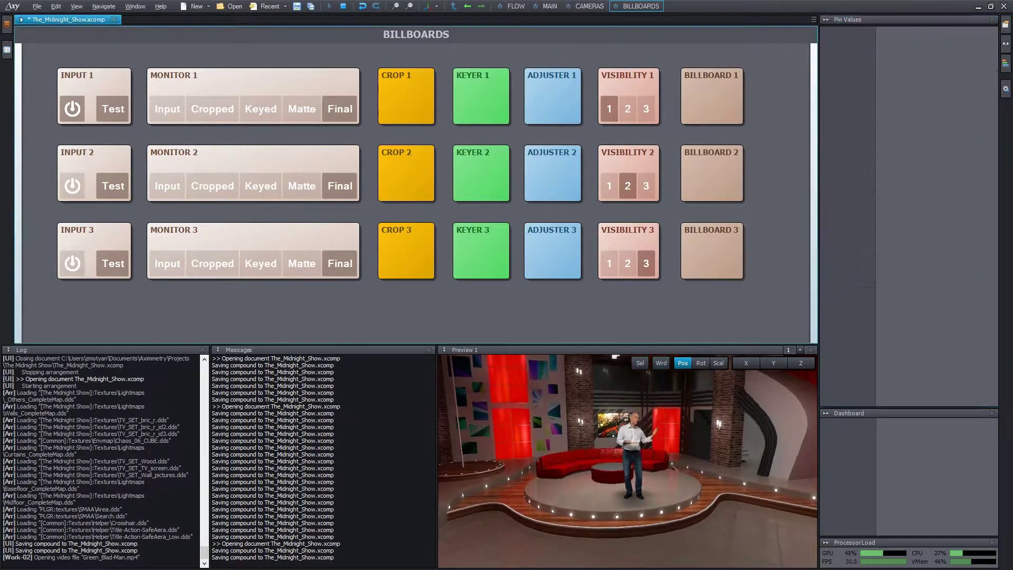
# - Test the studio lights' Orange and Dark presets on the Main board, and return them to Full
pyautogui.click(549, 6)
pyautogui.click(374, 128)
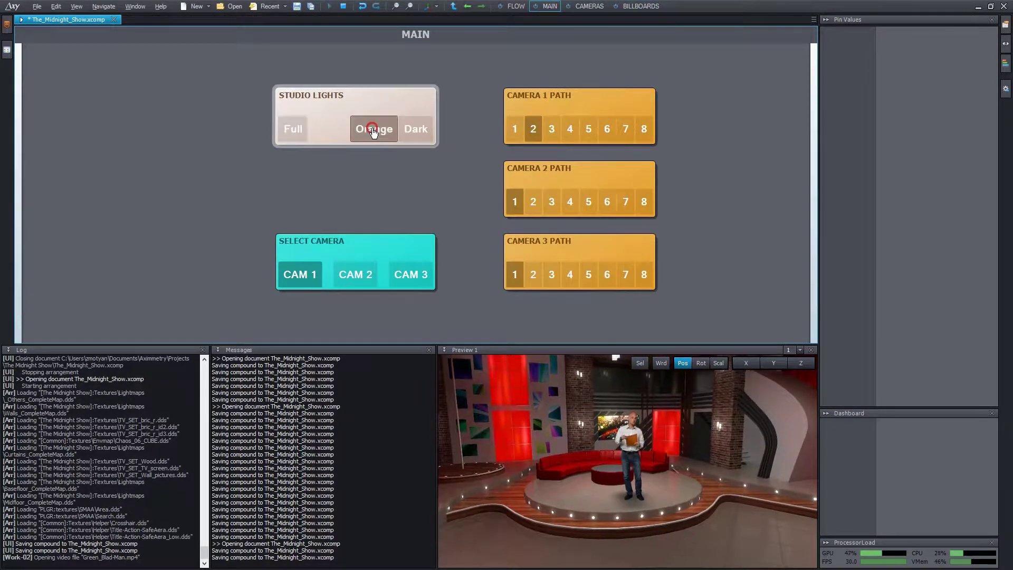
pyautogui.click(411, 134)
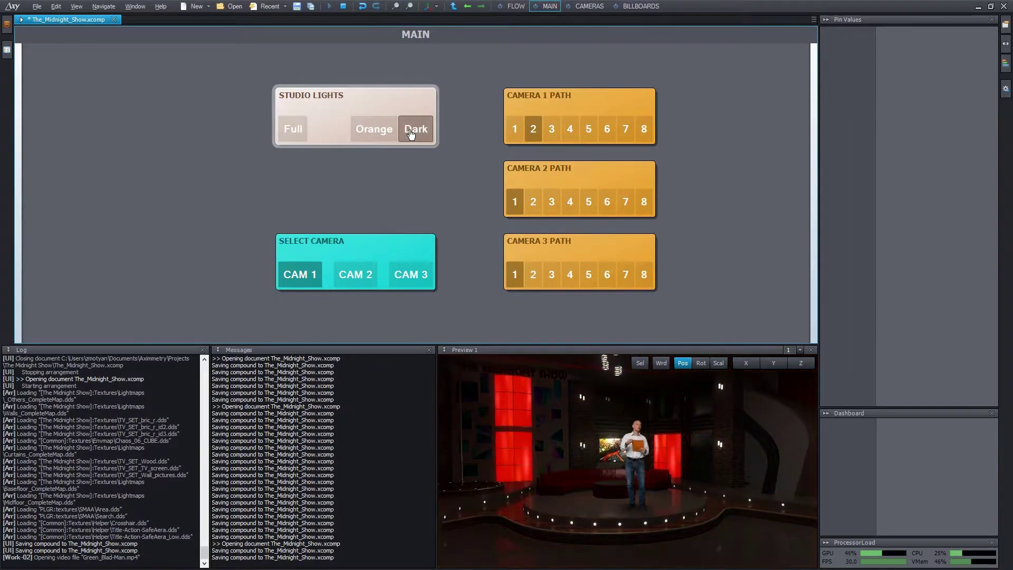
pyautogui.click(292, 128)
# - Connect the Smooth Vector node's Out to the Billboard Color pin of VirtualCam_A-B_Preview_3-Cam 2
pyautogui.click(515, 6)
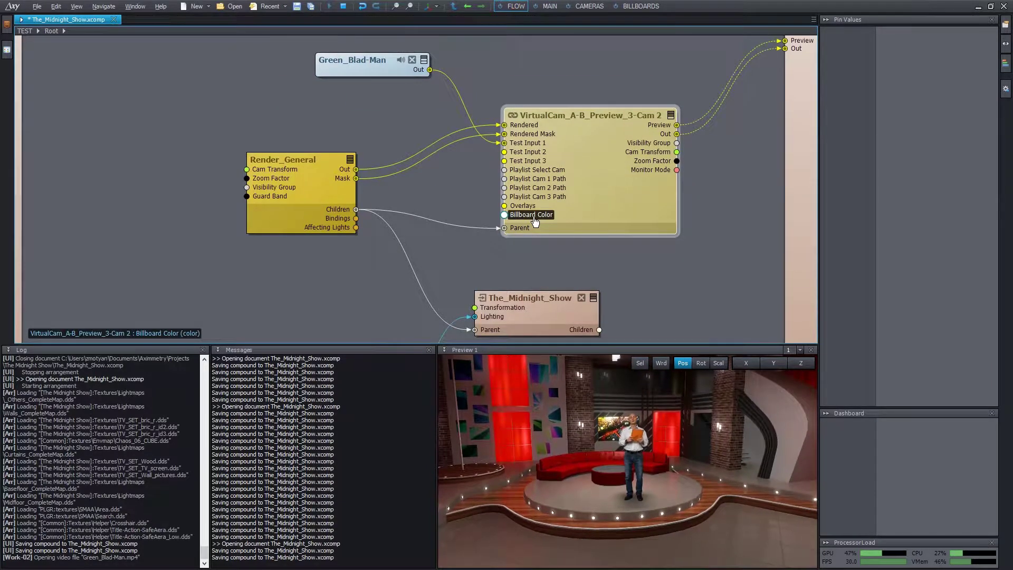
pyautogui.moveTo(637, 258); pyautogui.dragTo(676, 188, button='right')
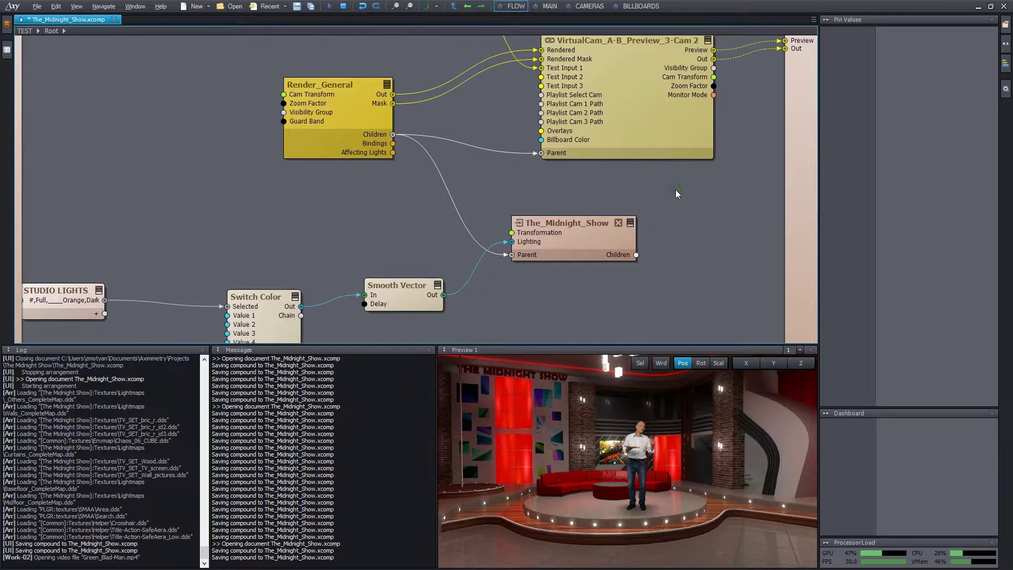
pyautogui.moveTo(444, 294); pyautogui.dragTo(541, 141)
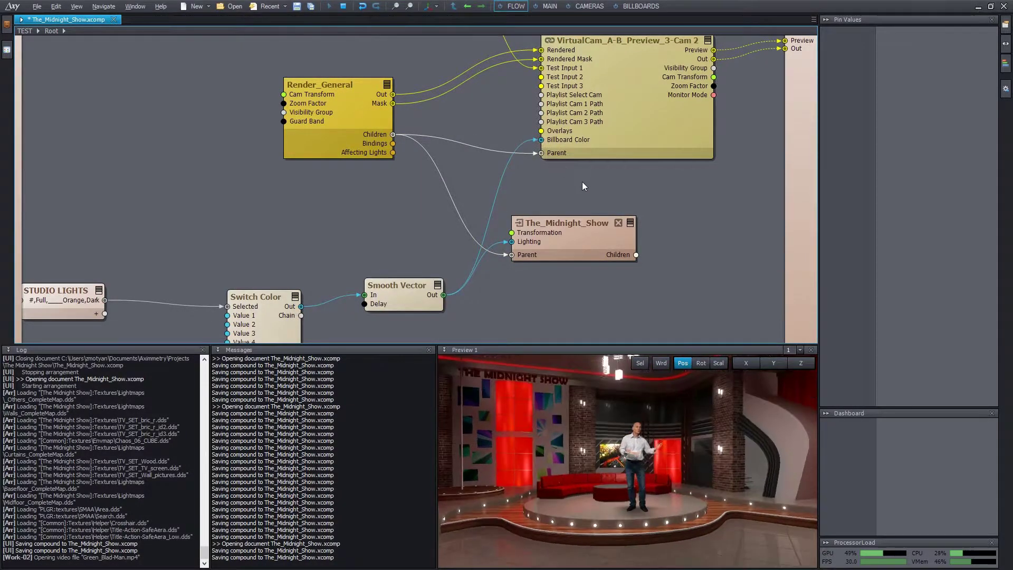
# - Cycle the studio lights through Orange, Dark and Full on the Main board, and leave them on Dark
pyautogui.click(549, 5)
pyautogui.click(374, 129)
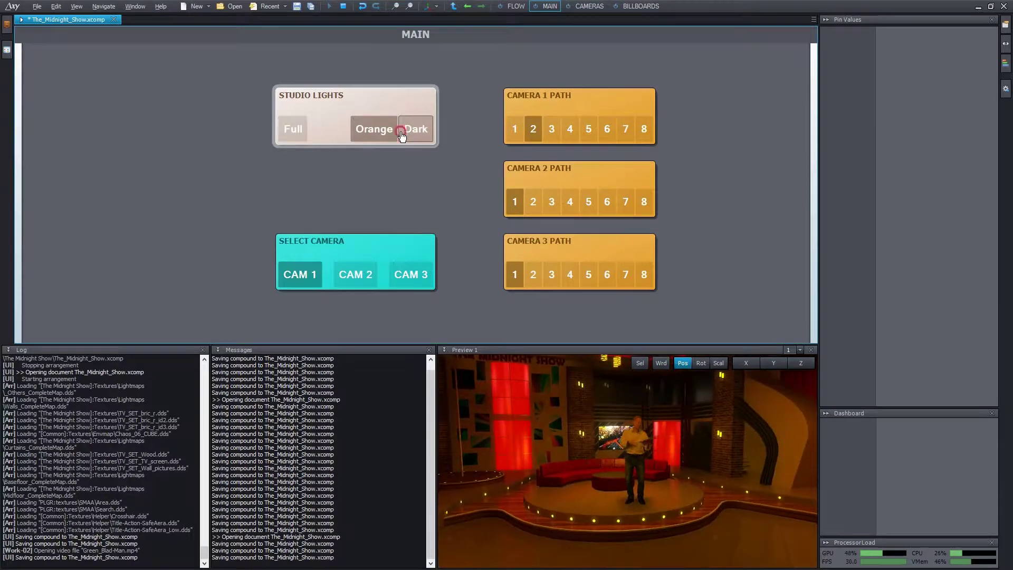
pyautogui.click(409, 129)
pyautogui.click(309, 129)
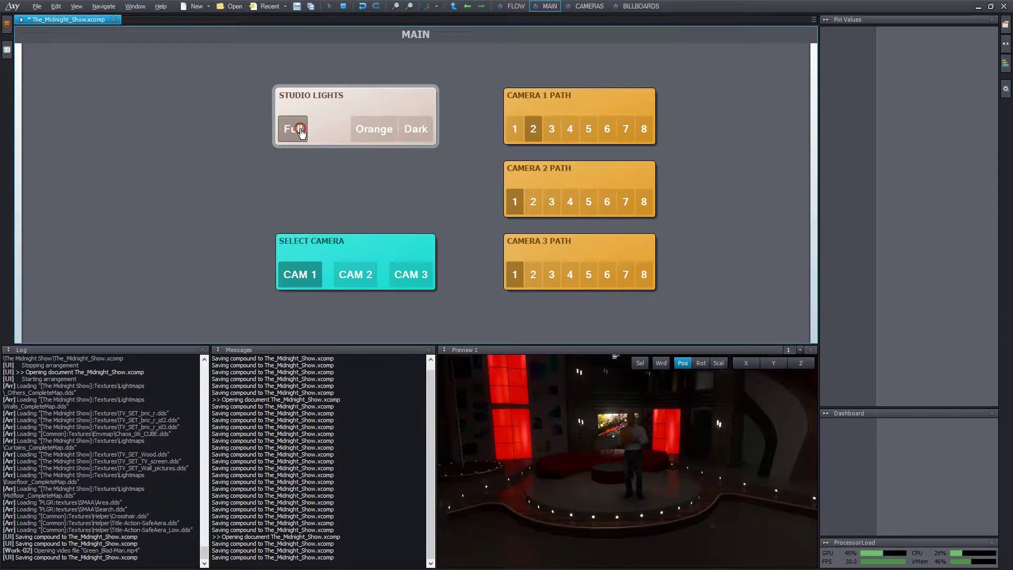
pyautogui.click(362, 128)
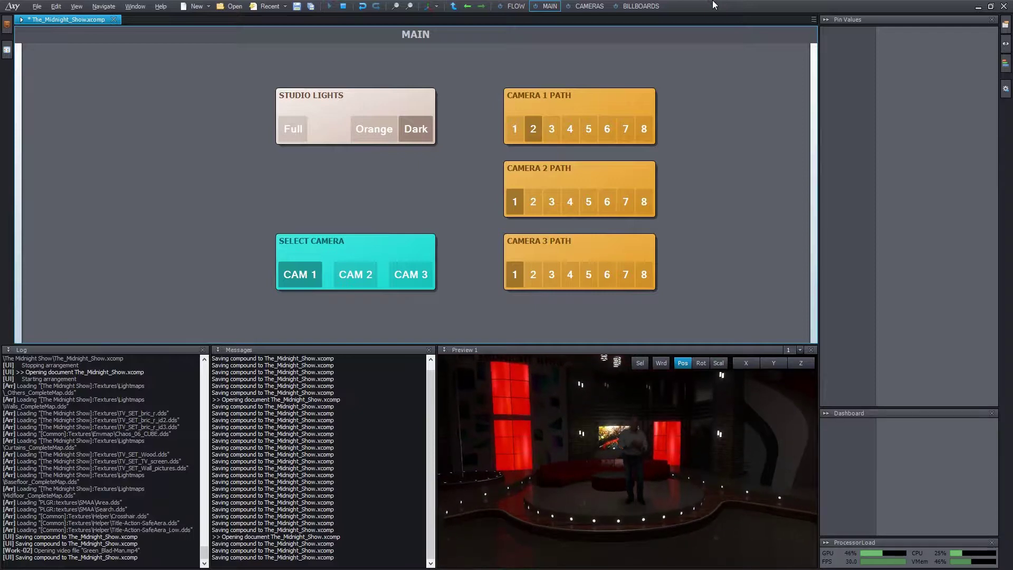
# - Return the Cameras board to mouse control and reframe the preview on the presenter and stage
pyautogui.click(589, 6)
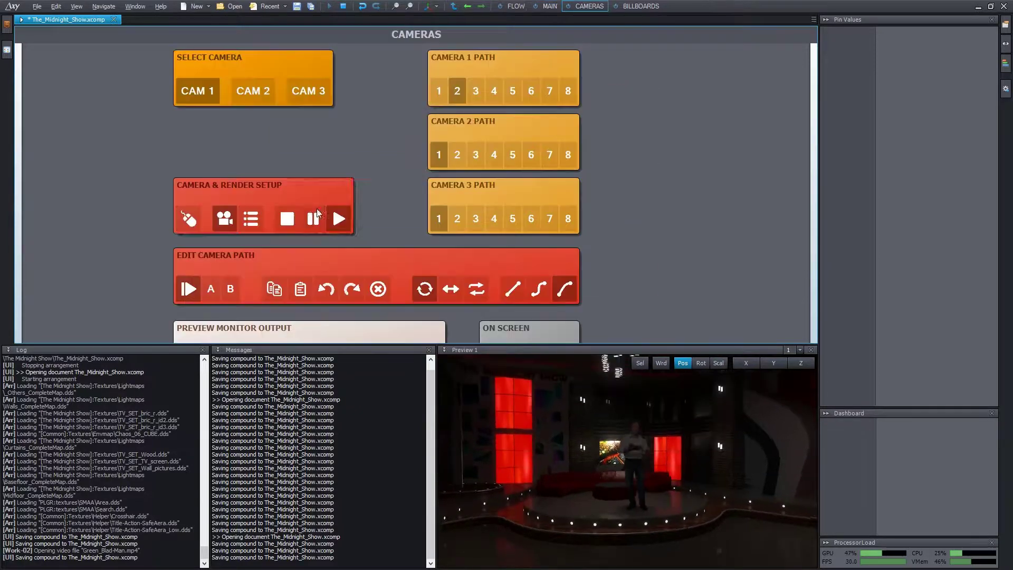
pyautogui.click(224, 219)
pyautogui.moveTo(641, 527); pyautogui.dragTo(633, 465, button='right')
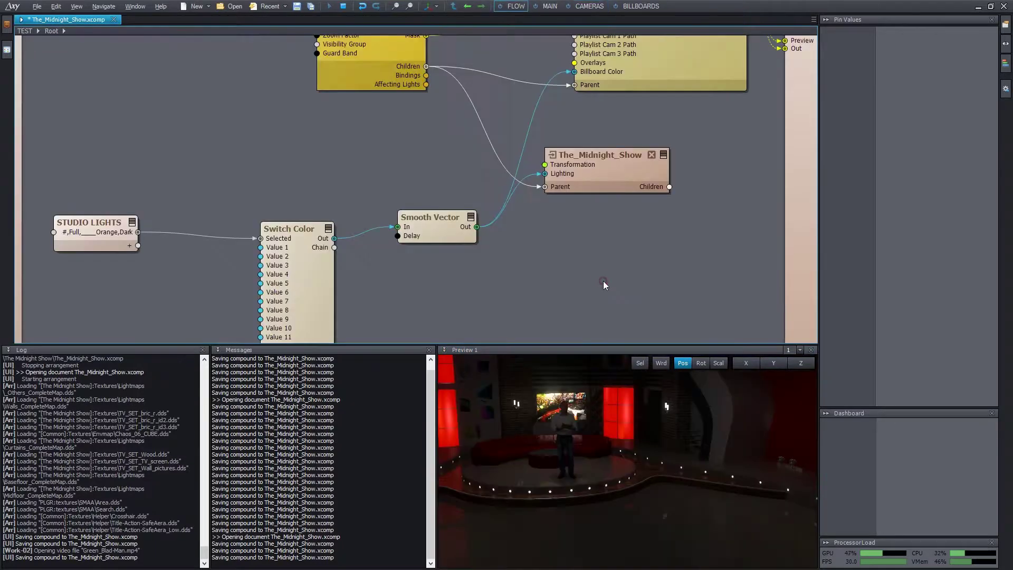
# - Insert a Spot Light module and place it above the STUDIO LIGHTS node in the flow
pyautogui.doubleClick(603, 281)
pyautogui.write('spot')
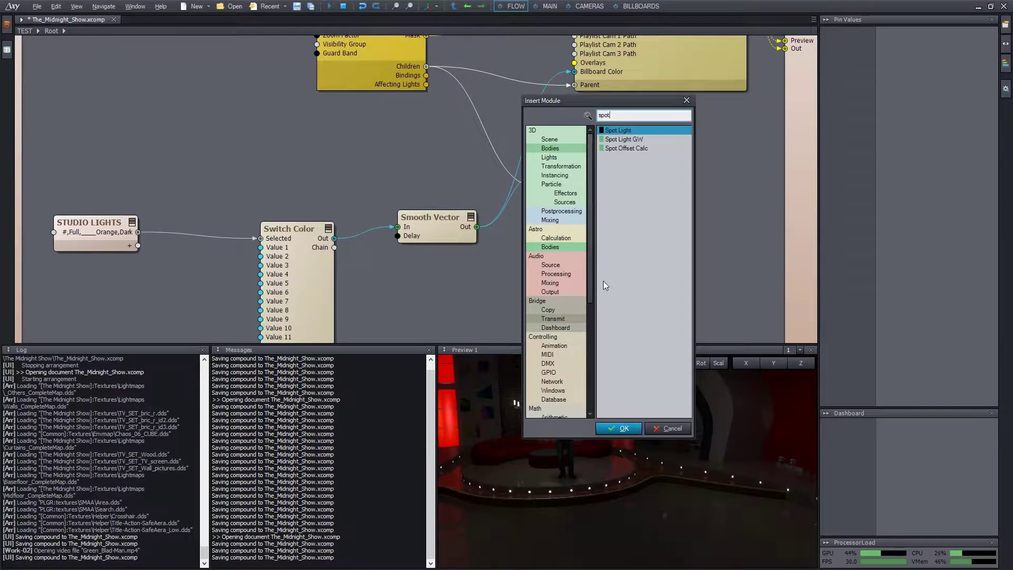
pyautogui.press('Return')
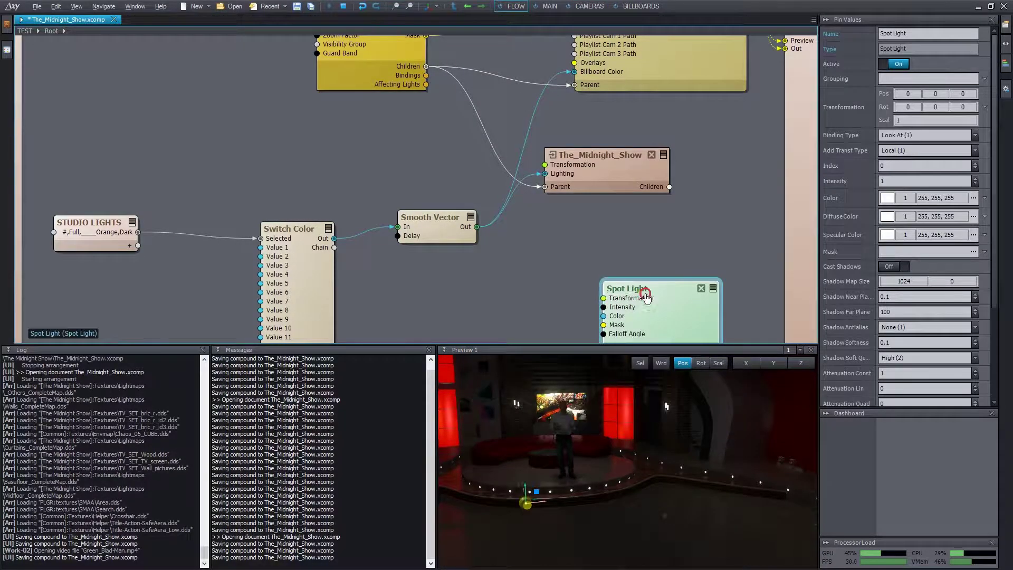
pyautogui.moveTo(655, 289); pyautogui.dragTo(489, 279)
pyautogui.scroll(-2, 489, 279)
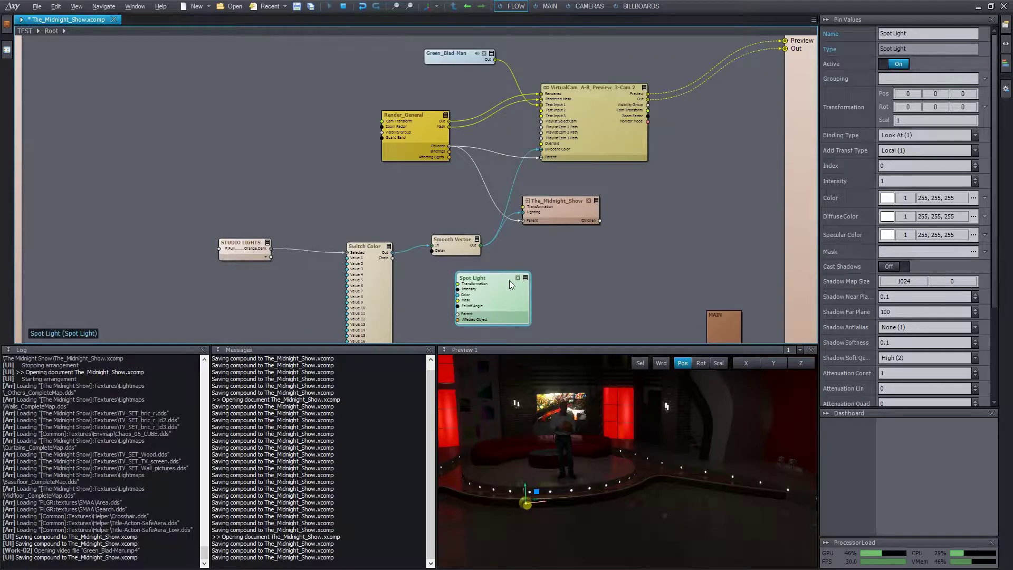
pyautogui.moveTo(508, 280); pyautogui.dragTo(630, 318, button='middle')
pyautogui.moveTo(625, 324); pyautogui.dragTo(401, 199)
# - Move the Render_General node up and to the left, away from VirtualCam and above the Spot Light node
pyautogui.moveTo(549, 160); pyautogui.dragTo(478, 114)
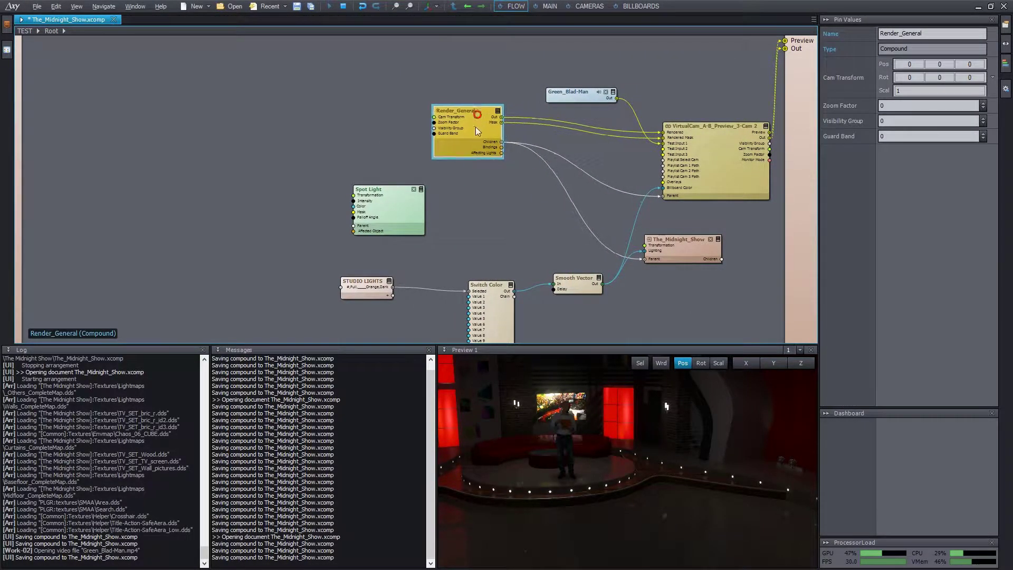
pyautogui.click(680, 239)
pyautogui.scroll(3, 683, 240)
pyautogui.moveTo(456, 217); pyautogui.dragTo(459, 232, button='middle')
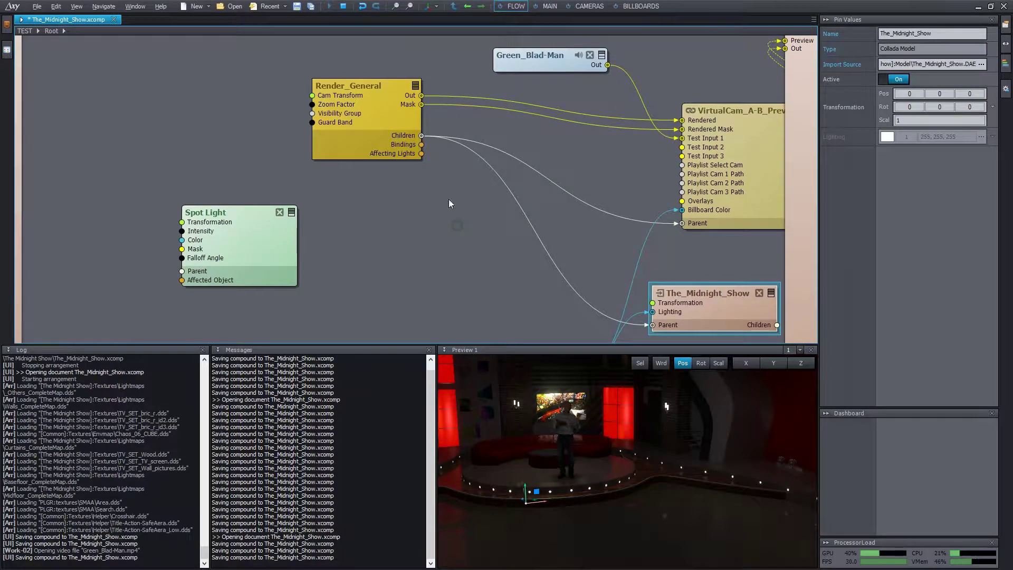
pyautogui.moveTo(400, 123); pyautogui.dragTo(384, 115)
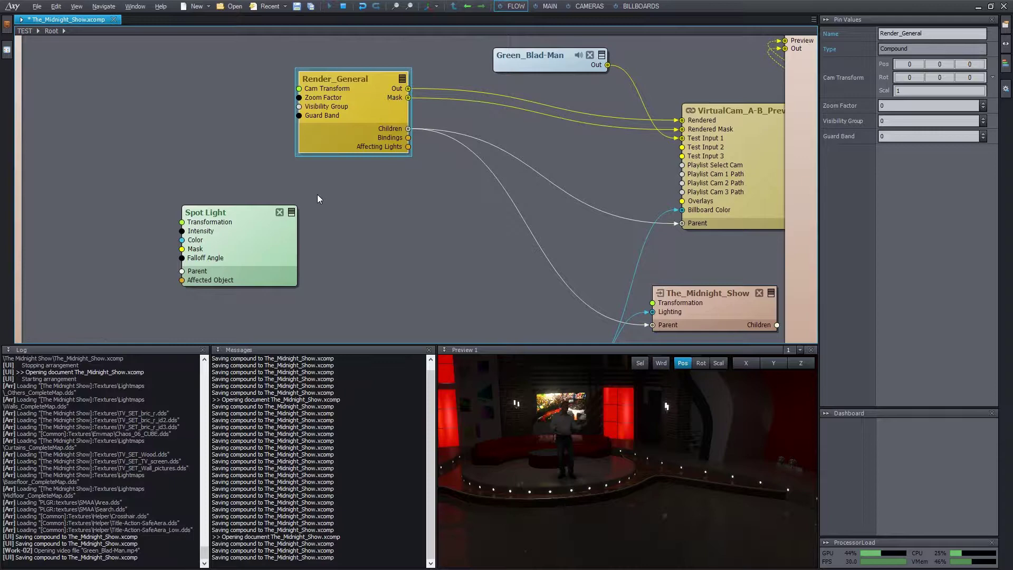
# - Connect the Spot Light's Affected Object to Render_General's Affecting Lights and position and aim the light at the stage in the enlarged preview
pyautogui.moveTo(252, 220); pyautogui.dragTo(360, 236)
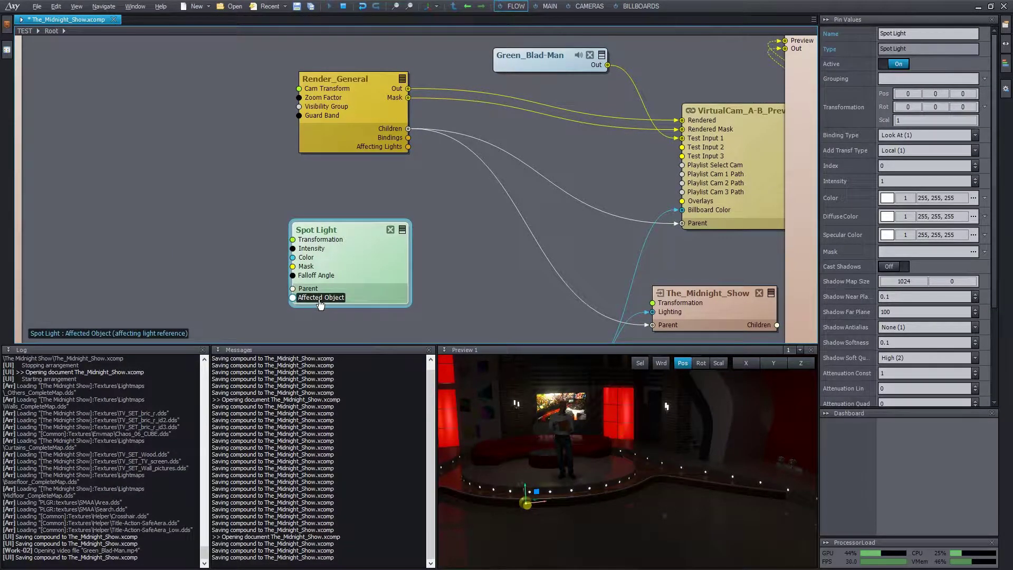
pyautogui.moveTo(386, 171); pyautogui.dragTo(408, 147)
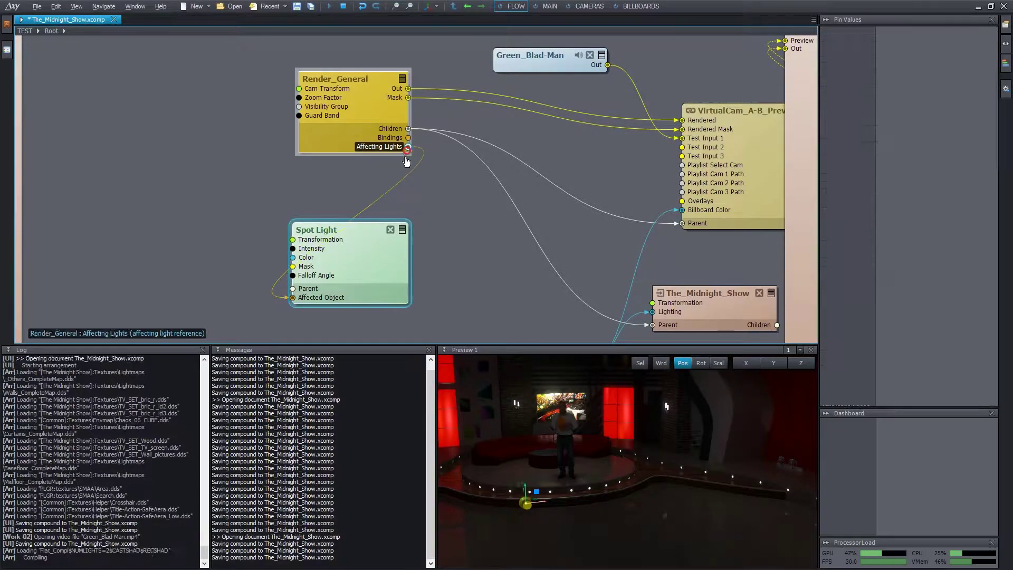
pyautogui.doubleClick(549, 490)
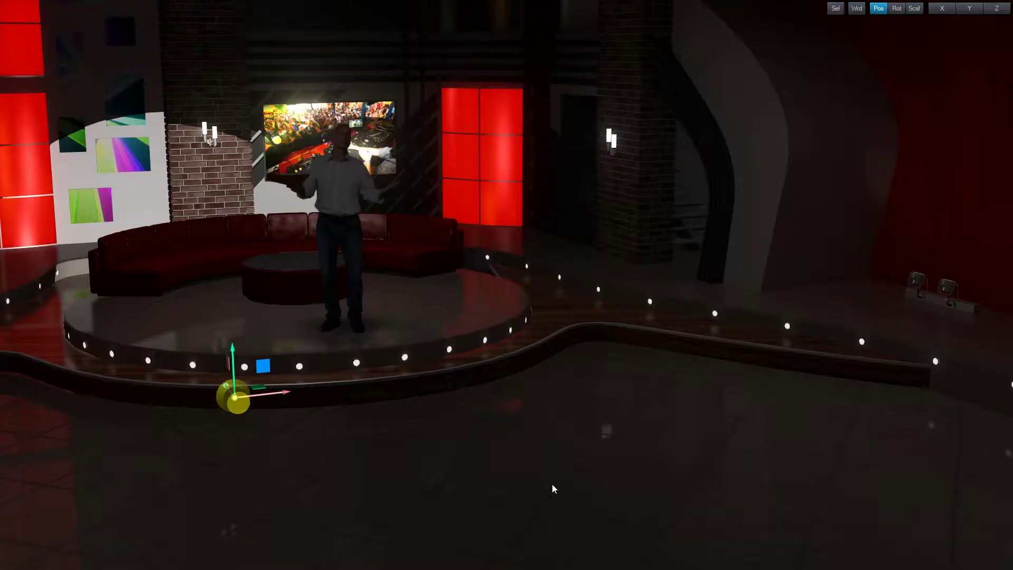
pyautogui.moveTo(224, 384); pyautogui.dragTo(451, 268)
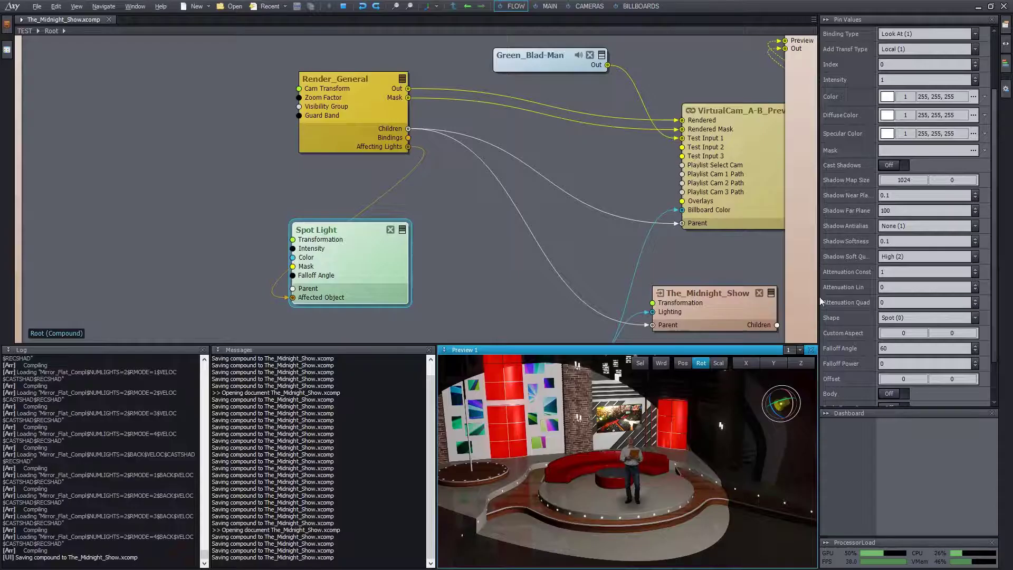
# - Set the Spot Light's Falloff Angle to 45.1 and its Falloff Power to 1.5
pyautogui.click(923, 348)
pyautogui.write('37')
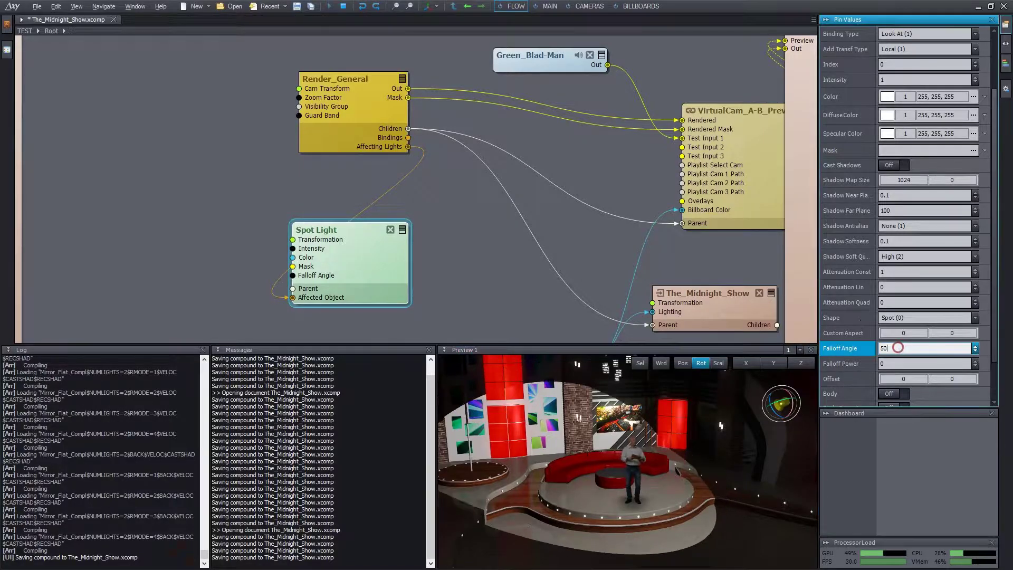
pyautogui.press('Up')
pyautogui.press('Up')
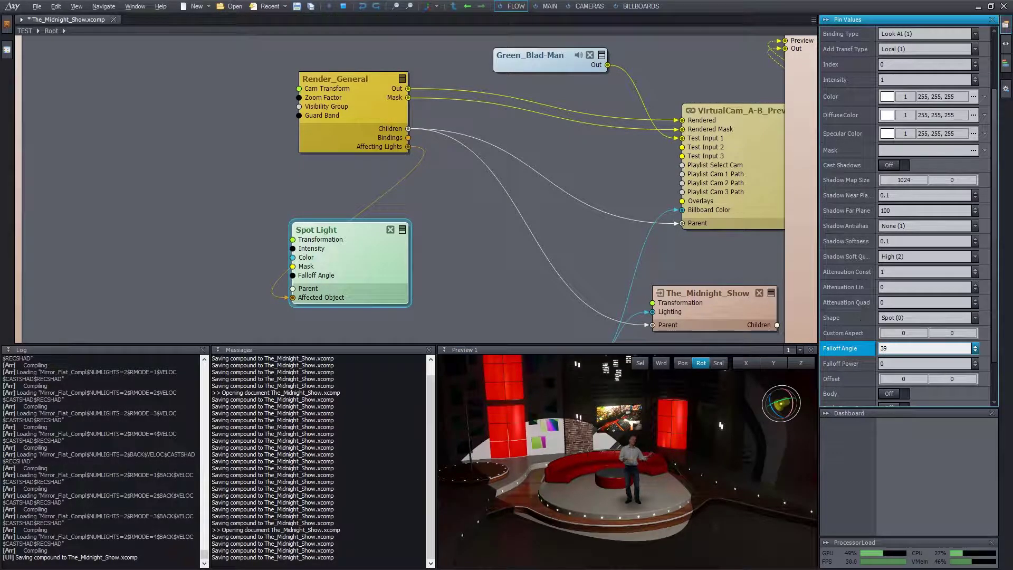
pyautogui.press('Tab')
pyautogui.write('0.7')
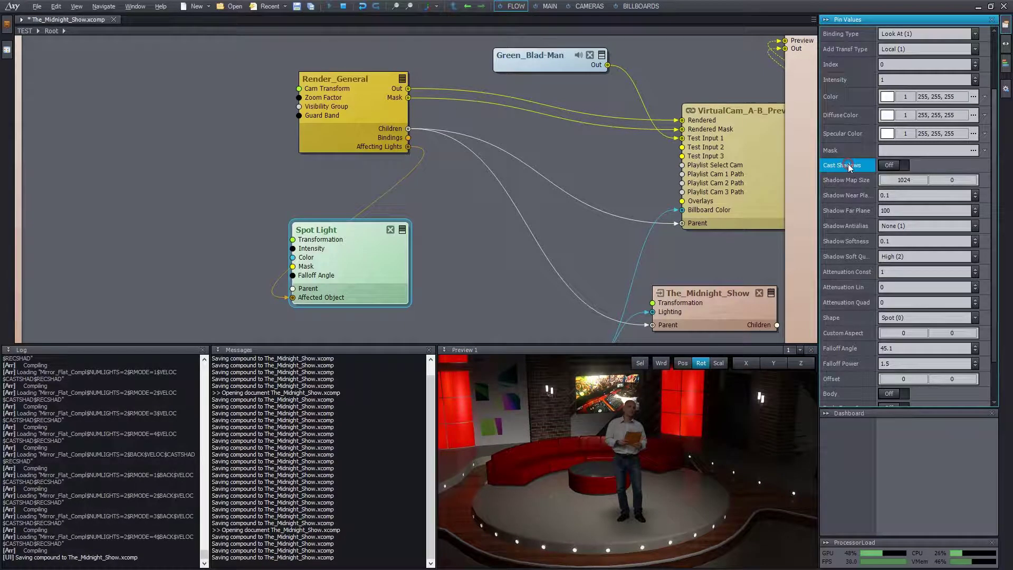
# - Enable Cast Shadows on the Spot Light with a Shadow Softness of 0.28 and an Intensity of 1.71
pyautogui.click(890, 166)
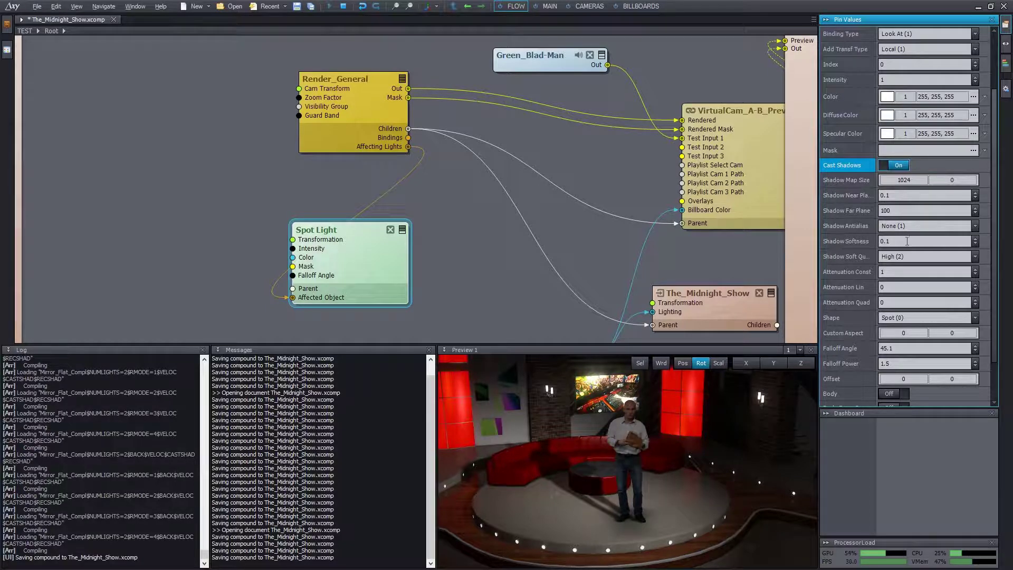
pyautogui.click(852, 246)
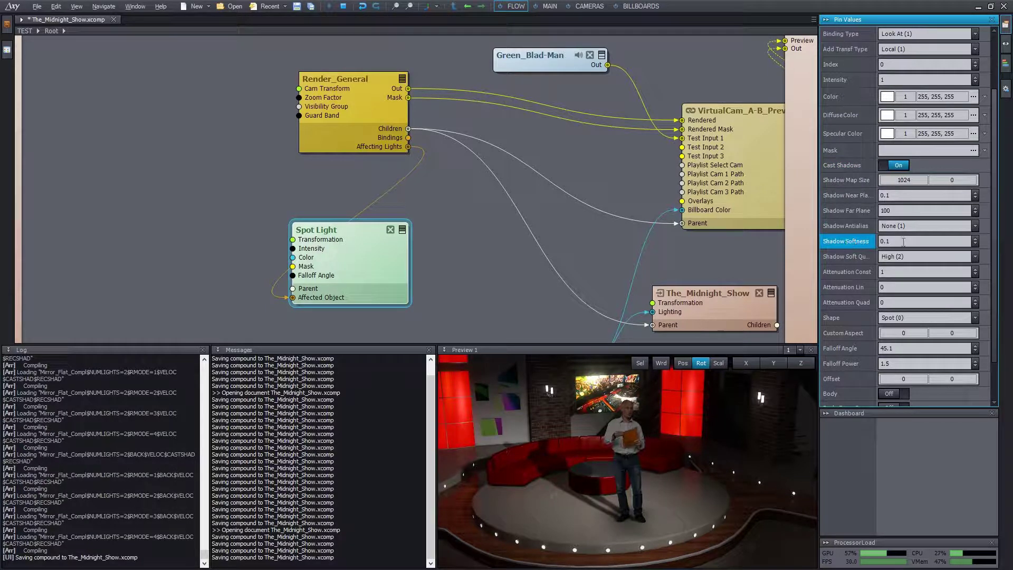
pyautogui.click(889, 241)
pyautogui.moveTo(889, 240); pyautogui.dragTo(889, 246)
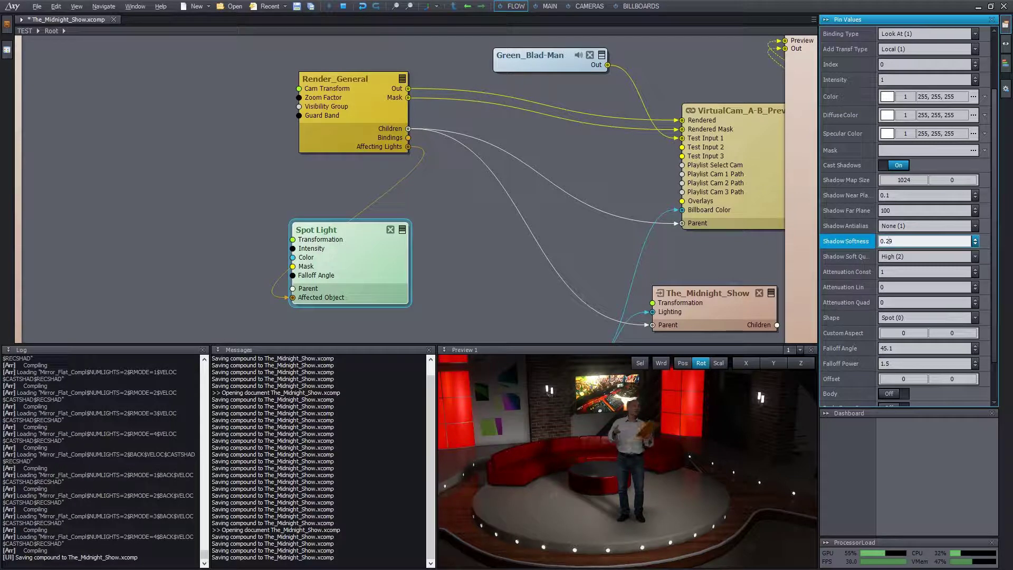
pyautogui.click(882, 80)
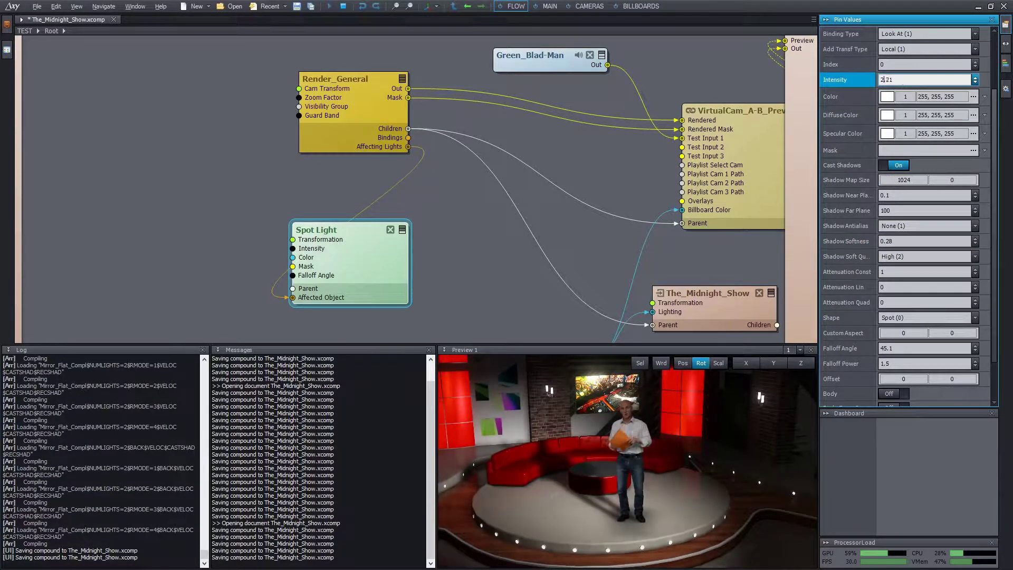
pyautogui.moveTo(903, 82); pyautogui.dragTo(898, 49)
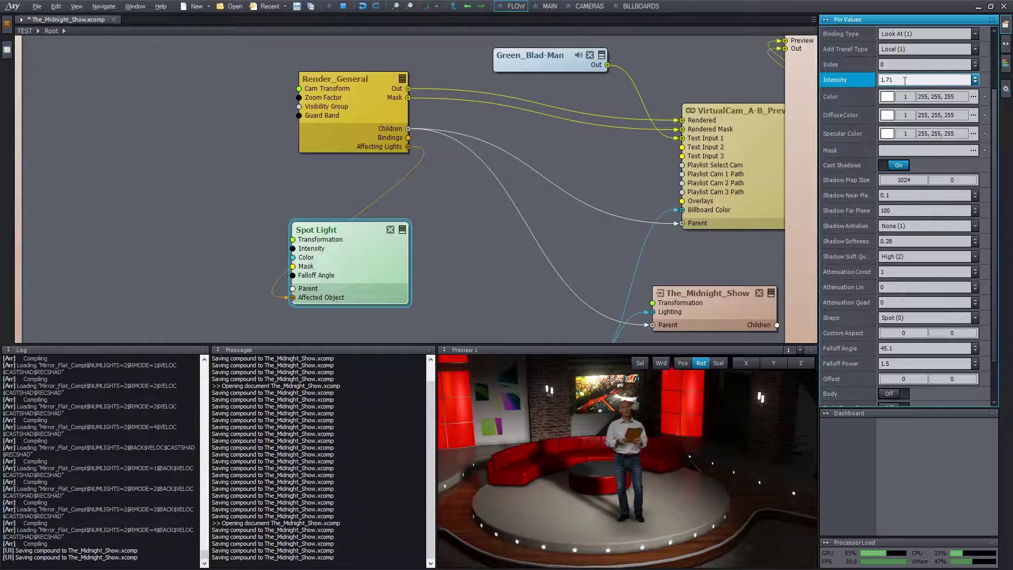
# - Raise the Luminosity of ADJUSTER 1 on the Billboards board to 1
pyautogui.click(640, 6)
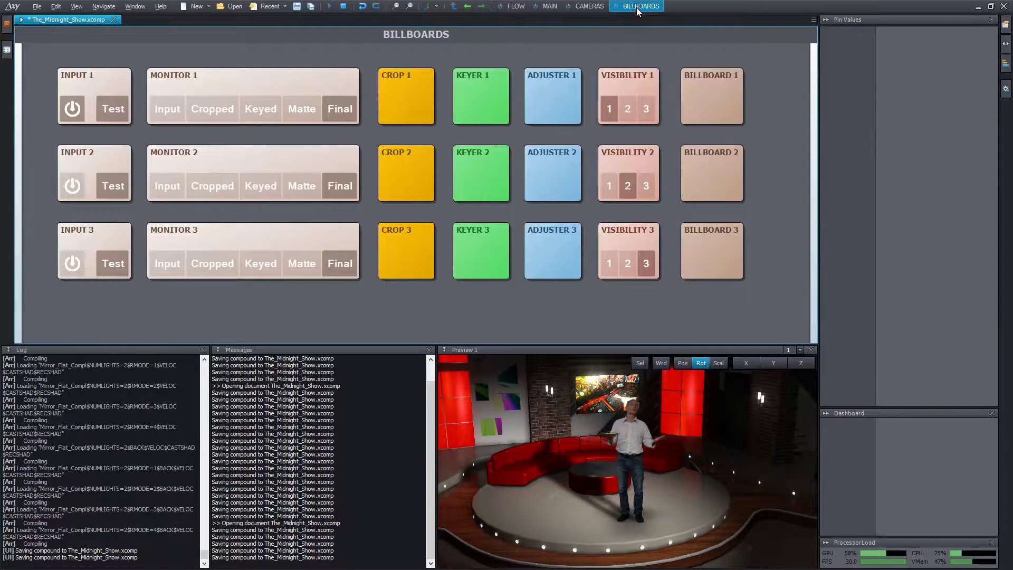
pyautogui.click(552, 98)
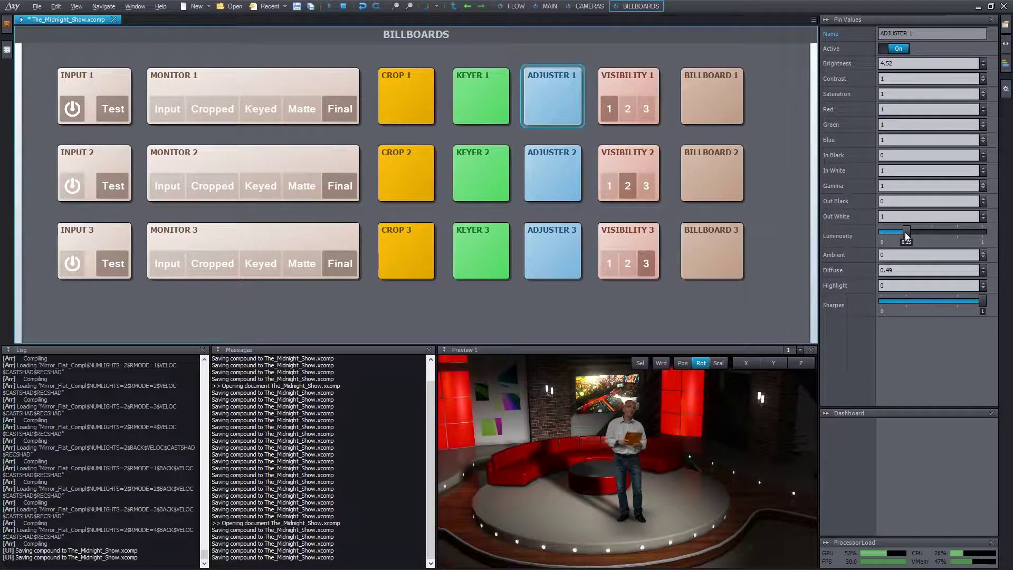
pyautogui.click(906, 232)
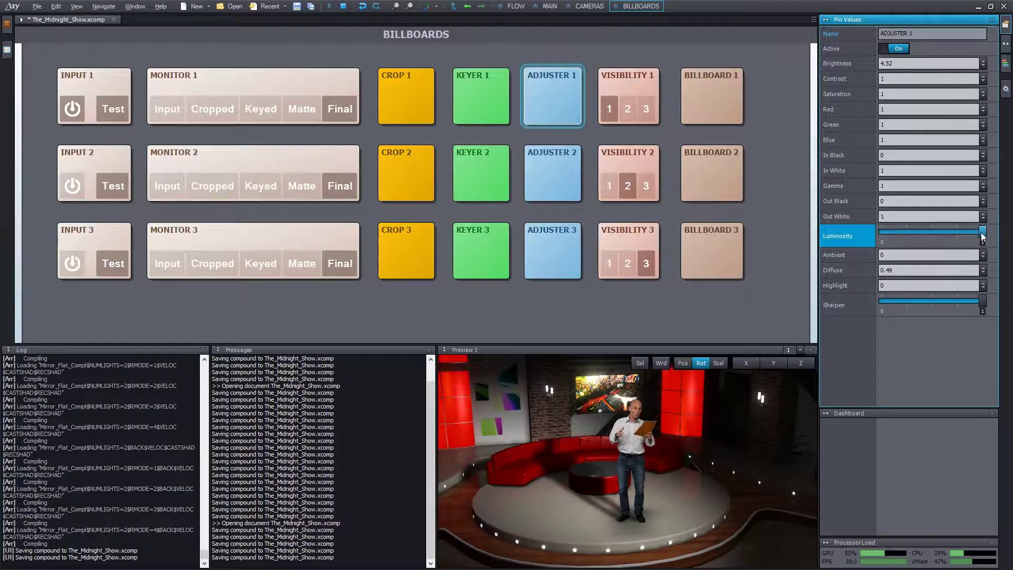
# - Lower the Spot Light's Intensity to about 0.51 to test its effect on the presenter, and return it to 1.71
pyautogui.click(513, 6)
pyautogui.click(399, 250)
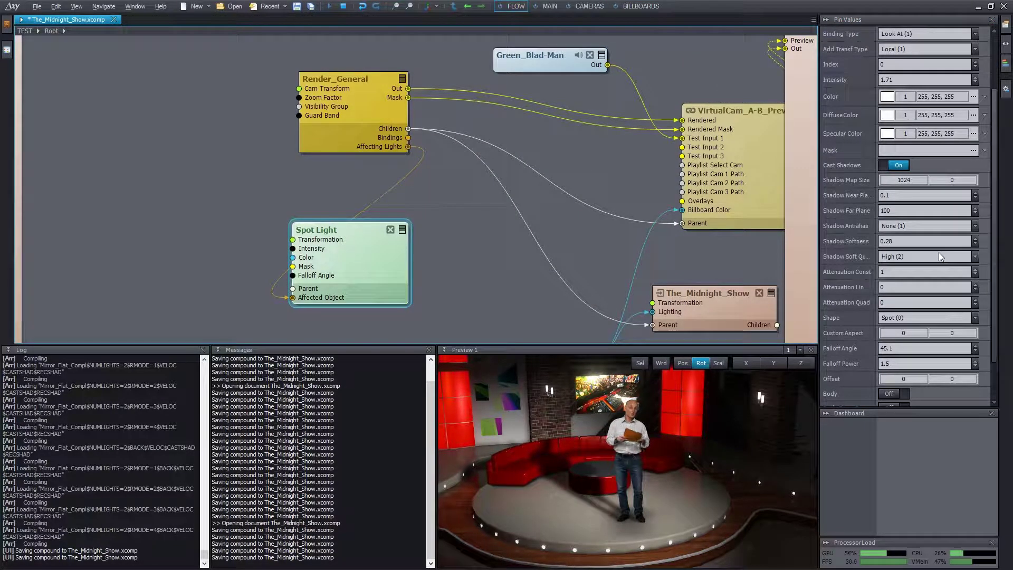
pyautogui.moveTo(975, 80)
pyautogui.mouseDown()
pyautogui.moveTo(975, 113)
pyautogui.moveTo(975, 79)
pyautogui.mouseUp()
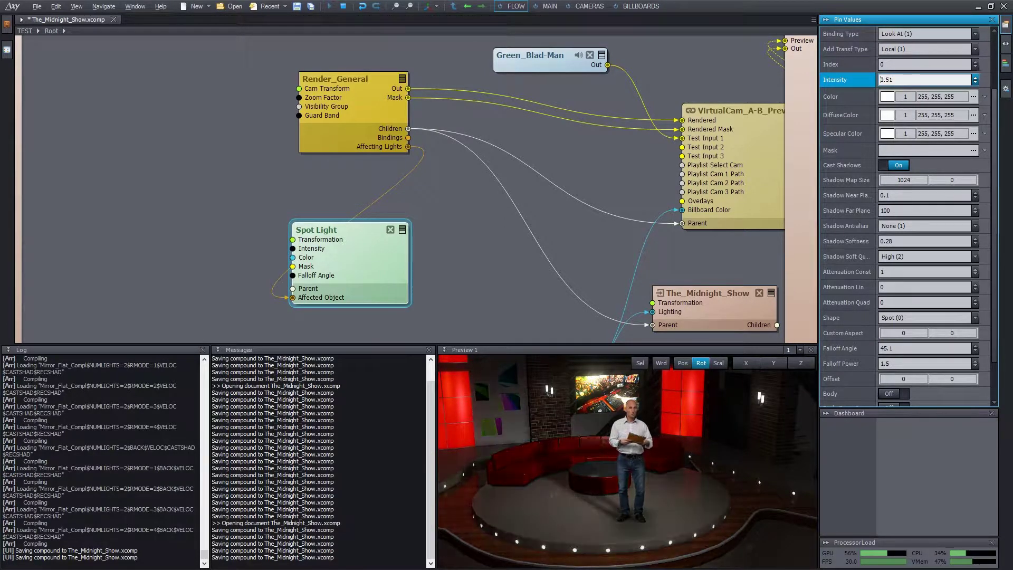
pyautogui.moveTo(975, 79); pyautogui.dragTo(975, 58)
# - Set the Luminosity of ADJUSTER 1 on the Billboards board back to 0.25
pyautogui.click(635, 6)
pyautogui.click(564, 86)
pyautogui.moveTo(982, 232); pyautogui.dragTo(882, 232)
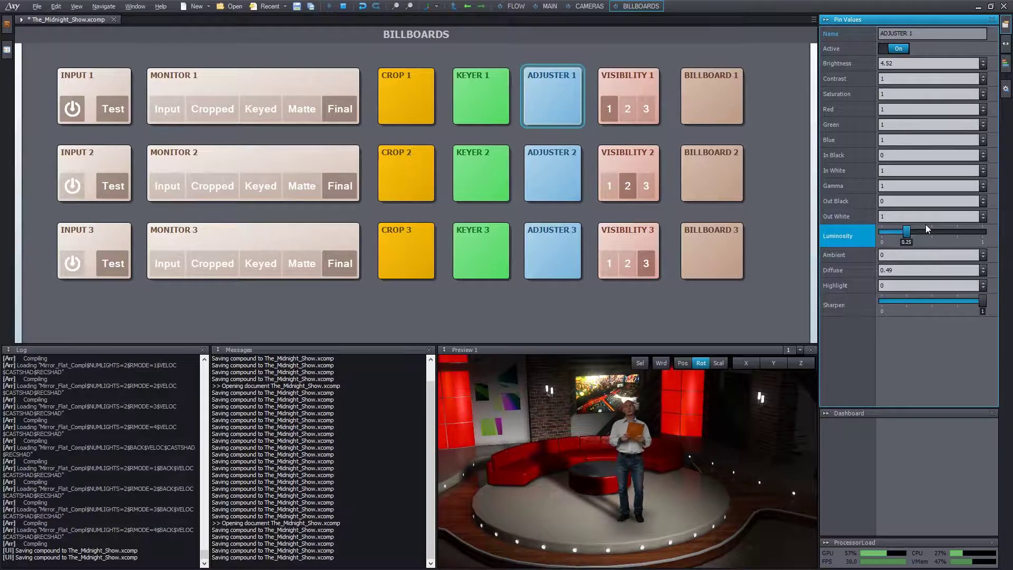
# - Switch the studio lights to Full on the Main board and set the Spot Light's Intensity to 1.29
pyautogui.click(524, 7)
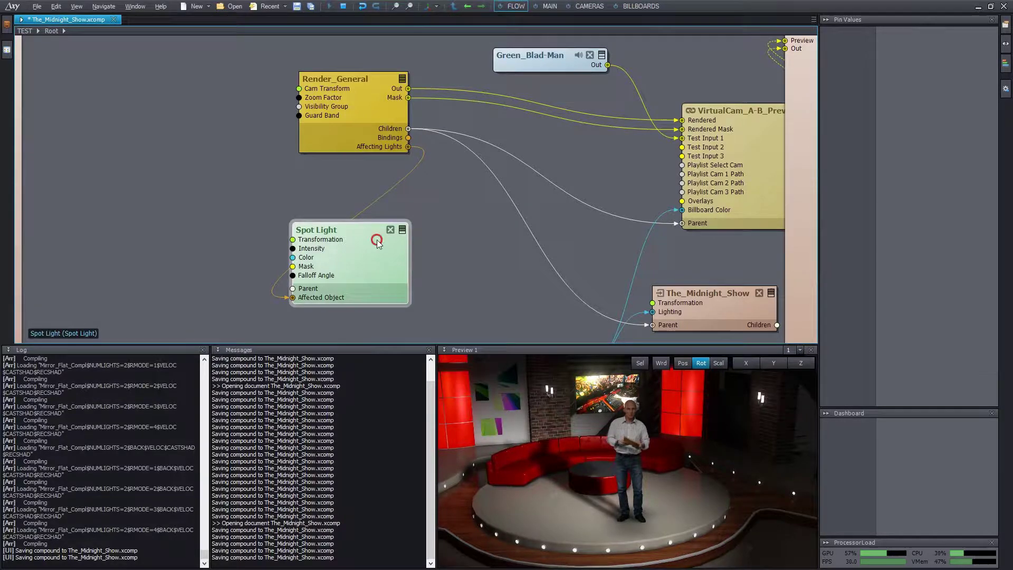
pyautogui.click(372, 266)
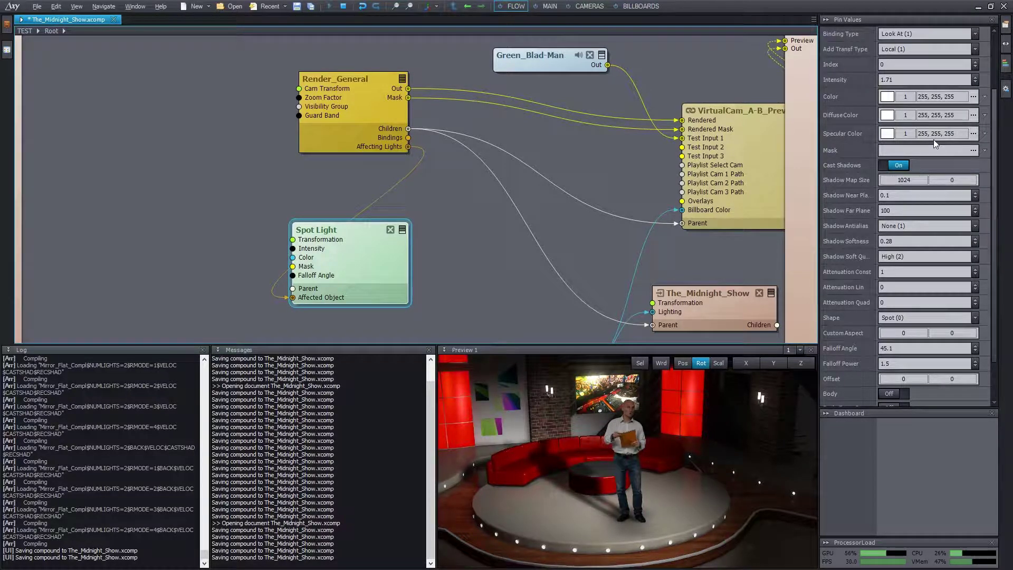
pyautogui.click(547, 7)
pyautogui.click(292, 132)
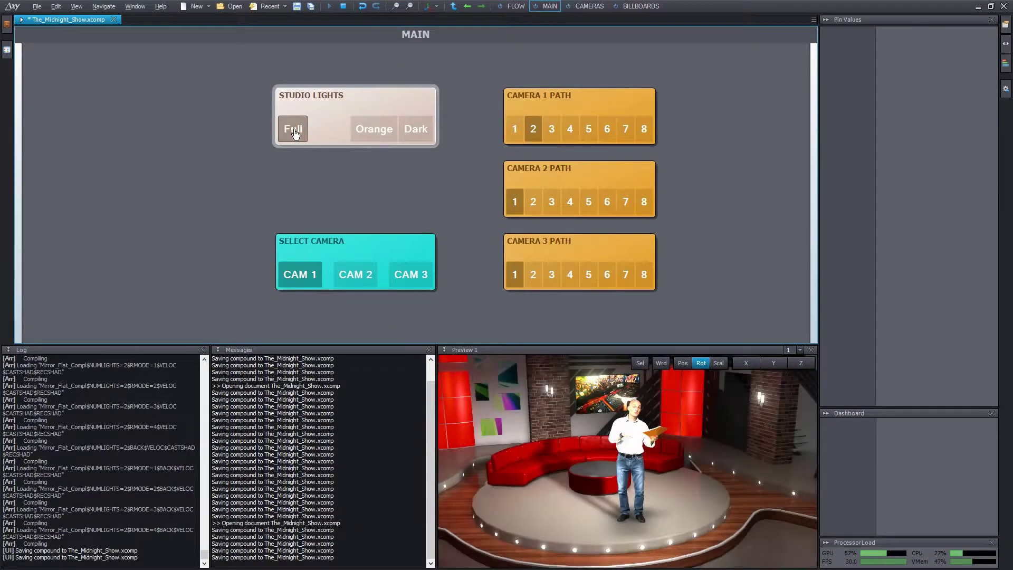
pyautogui.click(515, 6)
pyautogui.moveTo(909, 80); pyautogui.dragTo(909, 104)
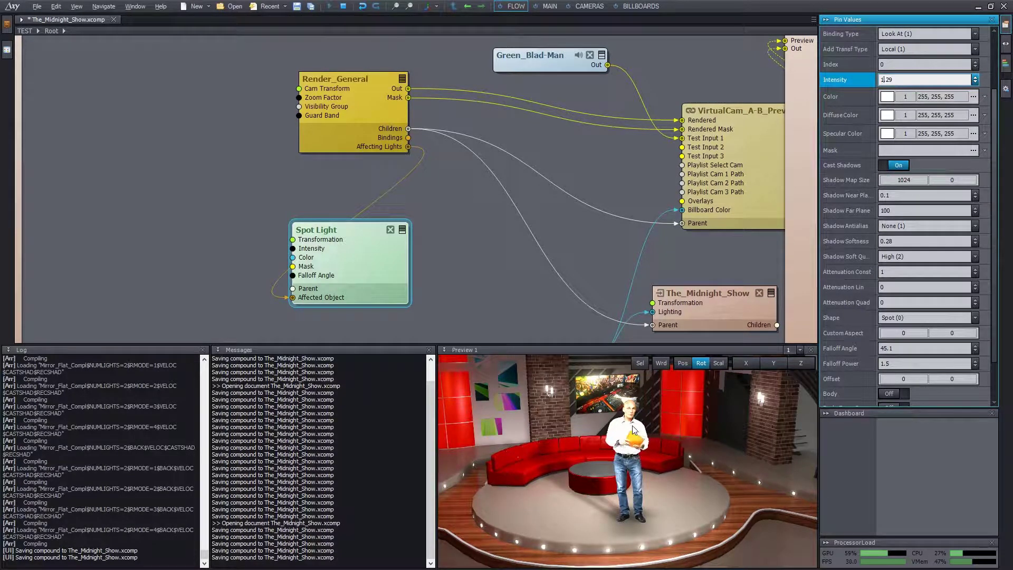
# - Set the Brightness of ADJUSTER 1 on the Billboards board to 2.04 and save the project
pyautogui.click(641, 6)
pyautogui.click(552, 95)
pyautogui.click(917, 63)
pyautogui.write('4.5')
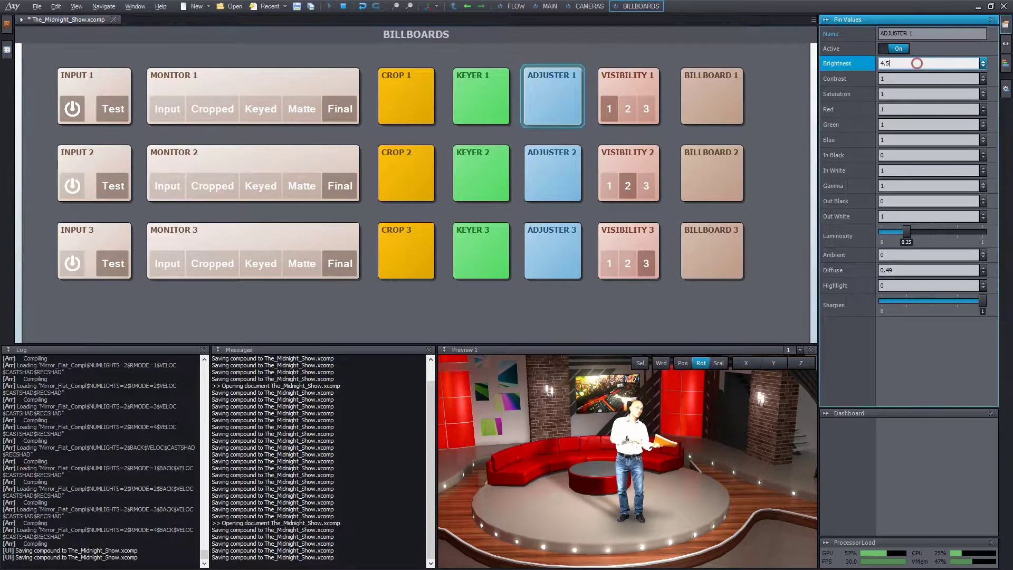
pyautogui.moveTo(917, 63); pyautogui.dragTo(917, 123)
pyautogui.hotkey('ctrl', 's')
# - Check the presenter under the Orange and Dark studio lights on the Main board, leaving them on Dark
pyautogui.click(544, 7)
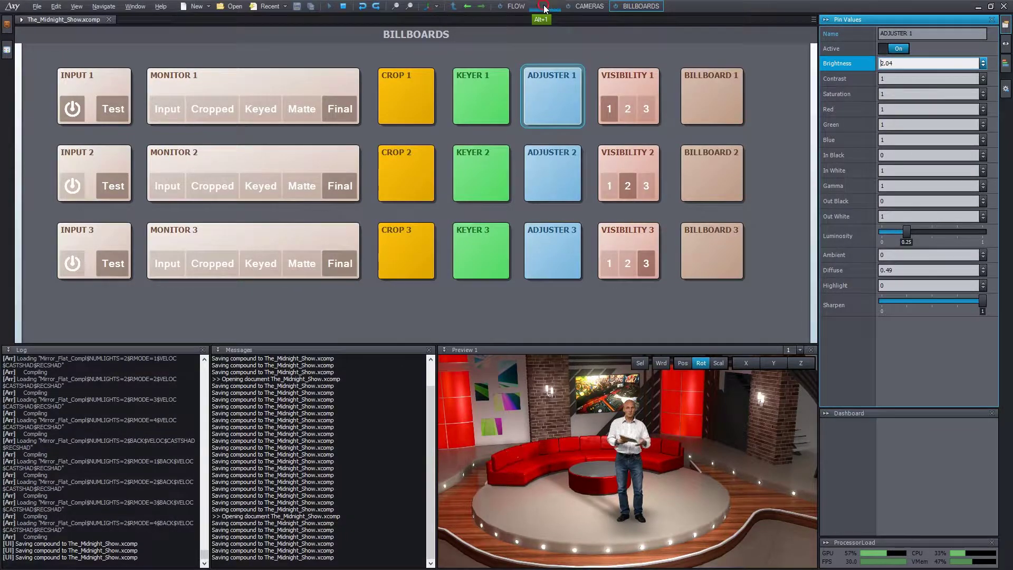
pyautogui.click(545, 6)
pyautogui.click(371, 128)
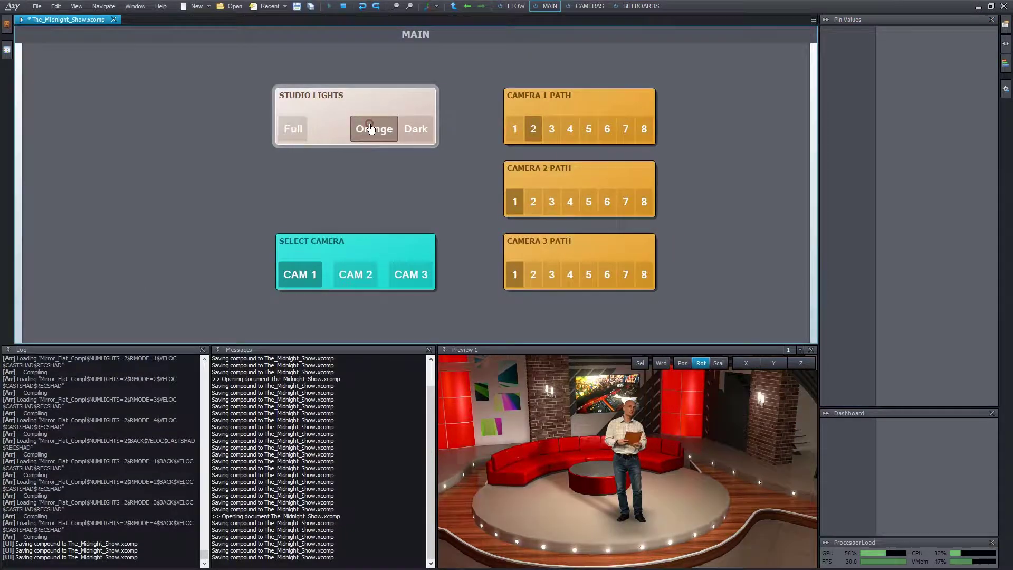
pyautogui.click(415, 128)
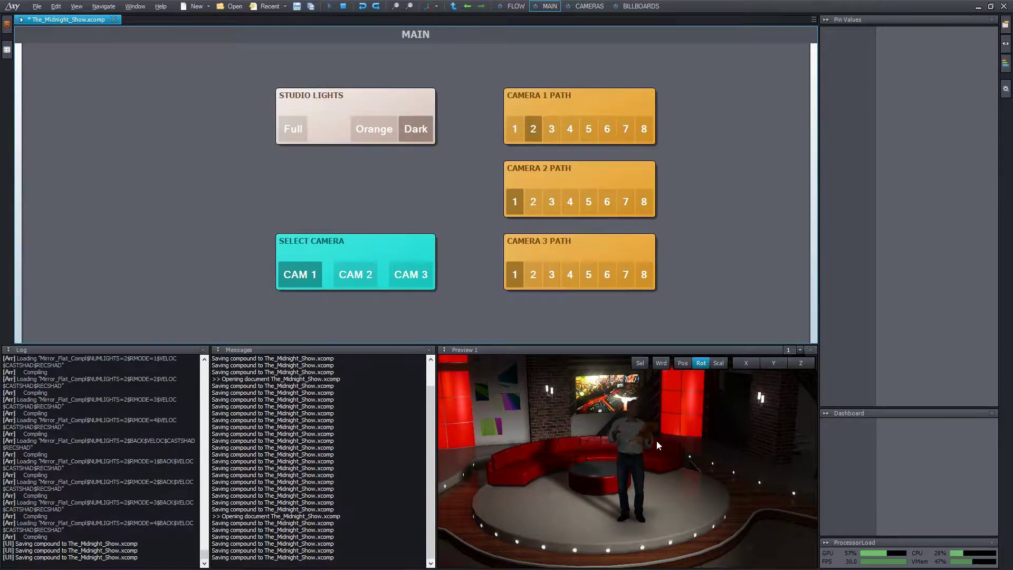
# - Insert a Power module in the flow between Smooth Vector's output and the virtual camera's Billboard Color input
pyautogui.click(517, 6)
pyautogui.moveTo(609, 178); pyautogui.dragTo(509, 101, button='middle')
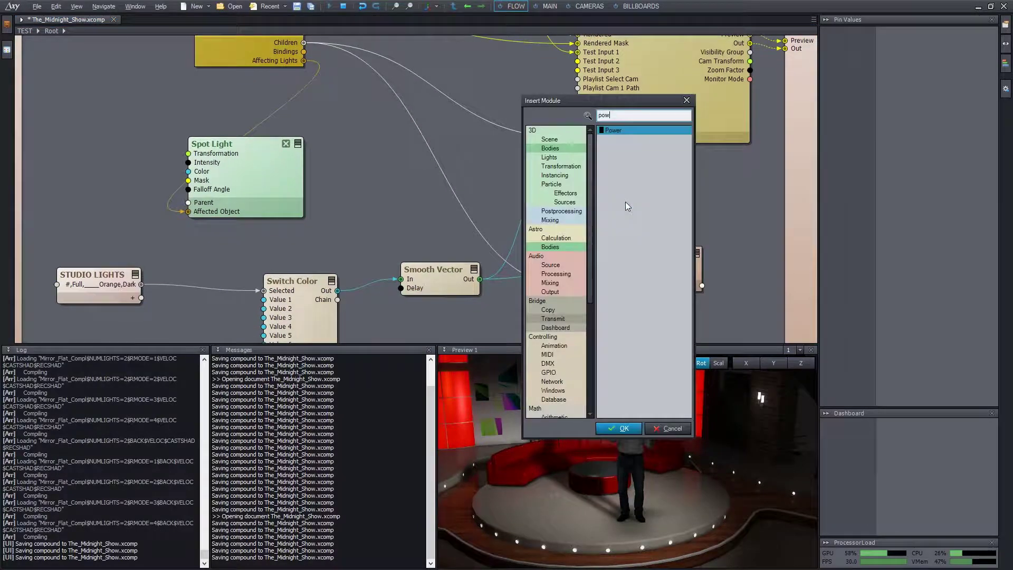
pyautogui.write('e')
pyautogui.press('Return')
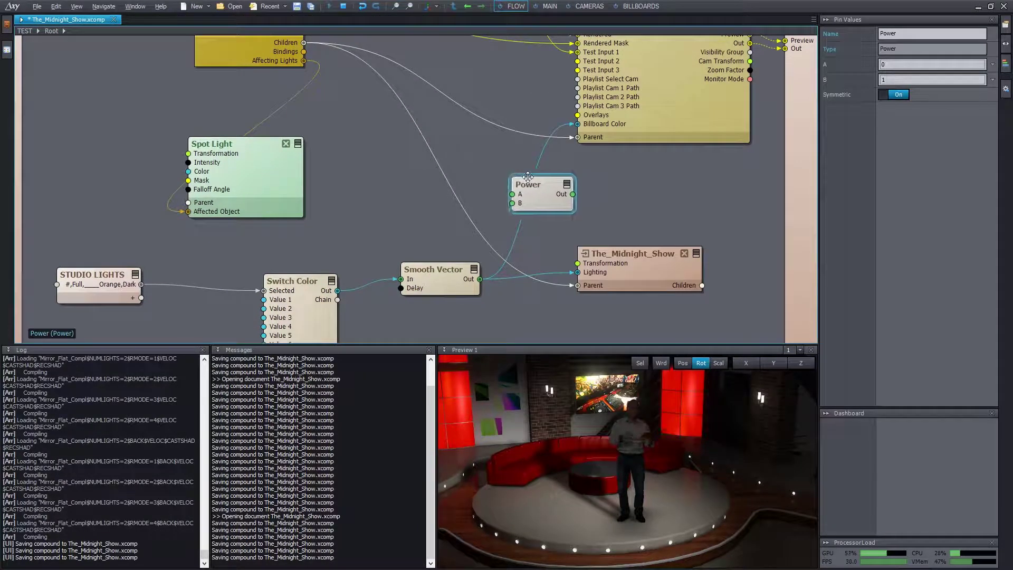
pyautogui.click(526, 176)
pyautogui.click(587, 220)
pyautogui.moveTo(542, 183); pyautogui.dragTo(533, 183)
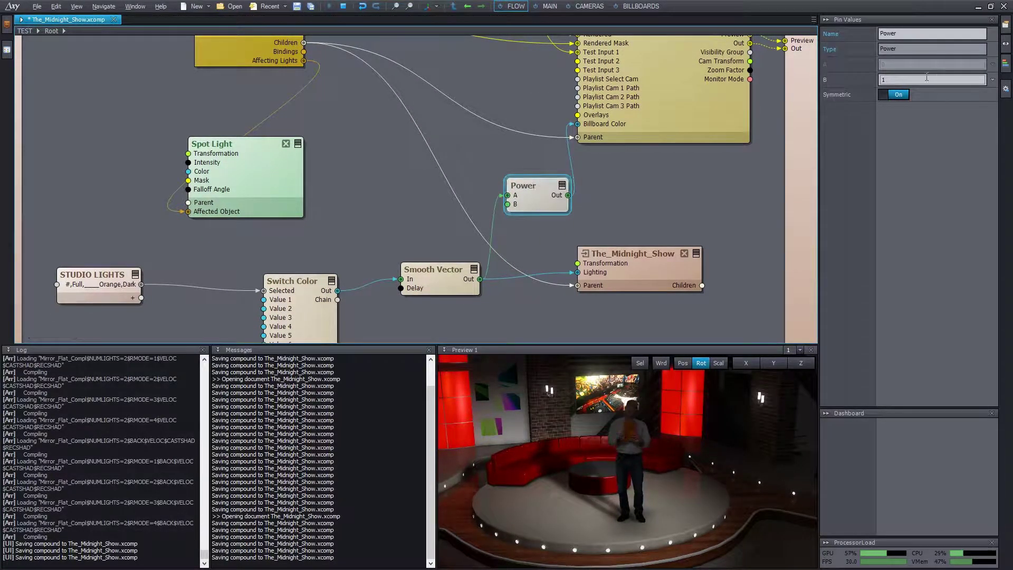
# - Set the Power module's B value to 0.52
pyautogui.click(890, 79)
pyautogui.scroll(-1, 891, 80)
pyautogui.moveTo(885, 80); pyautogui.dragTo(885, 91)
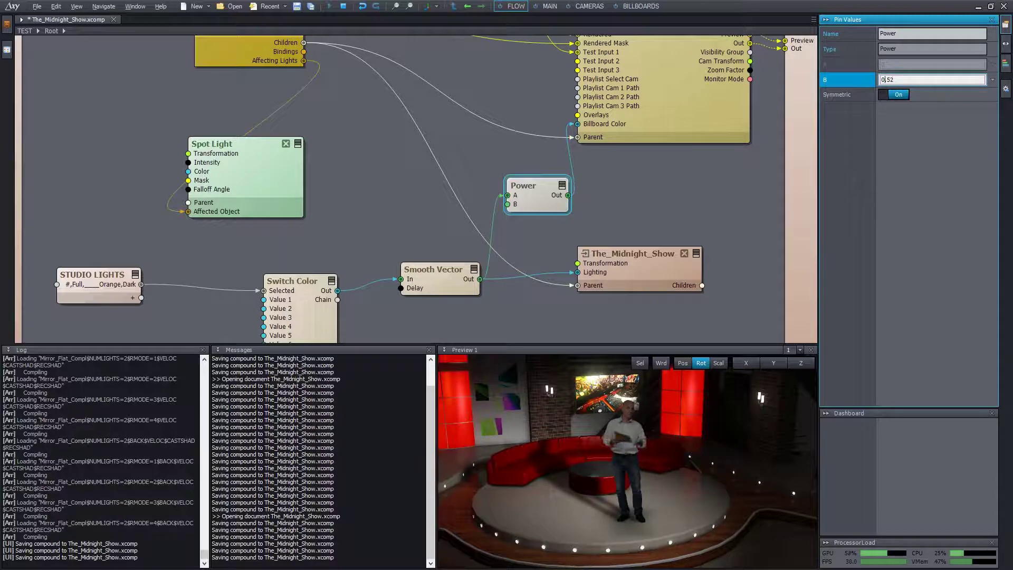
# - Cycle the studio lights through Full, Orange and Dark on the Main board to compare the presenter's brightness, ending on Full
pyautogui.click(547, 6)
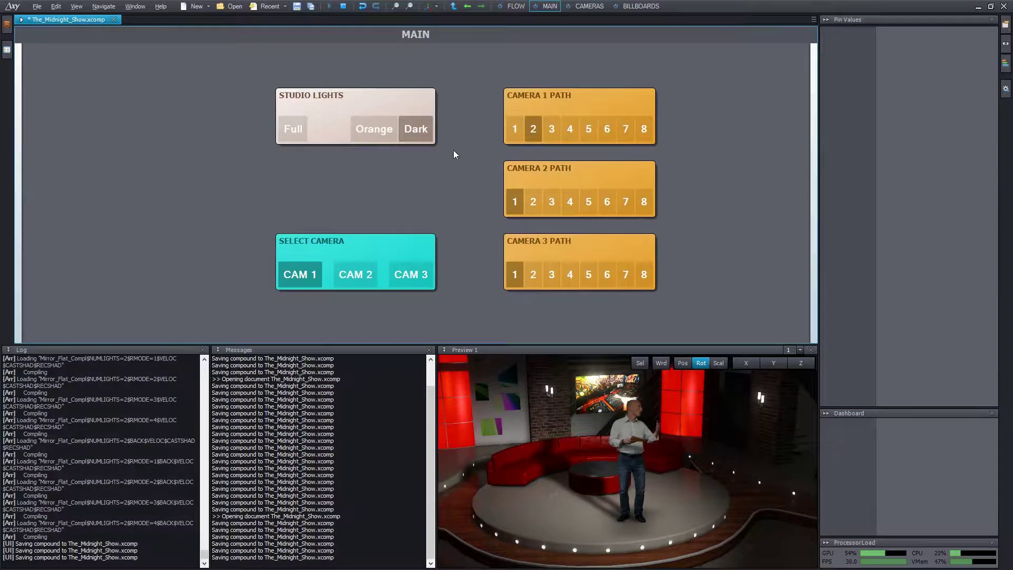
pyautogui.click(295, 125)
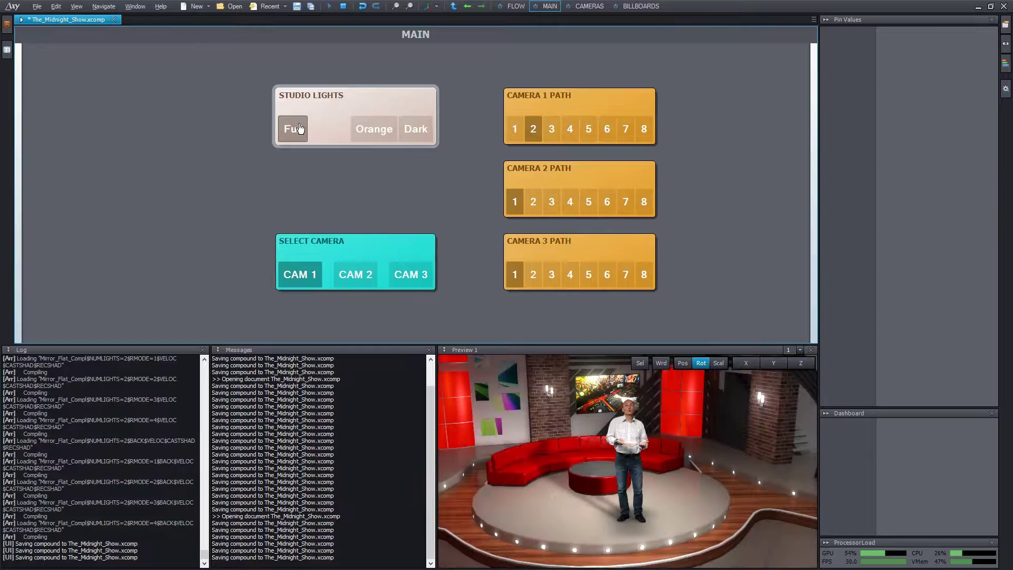
pyautogui.click(367, 130)
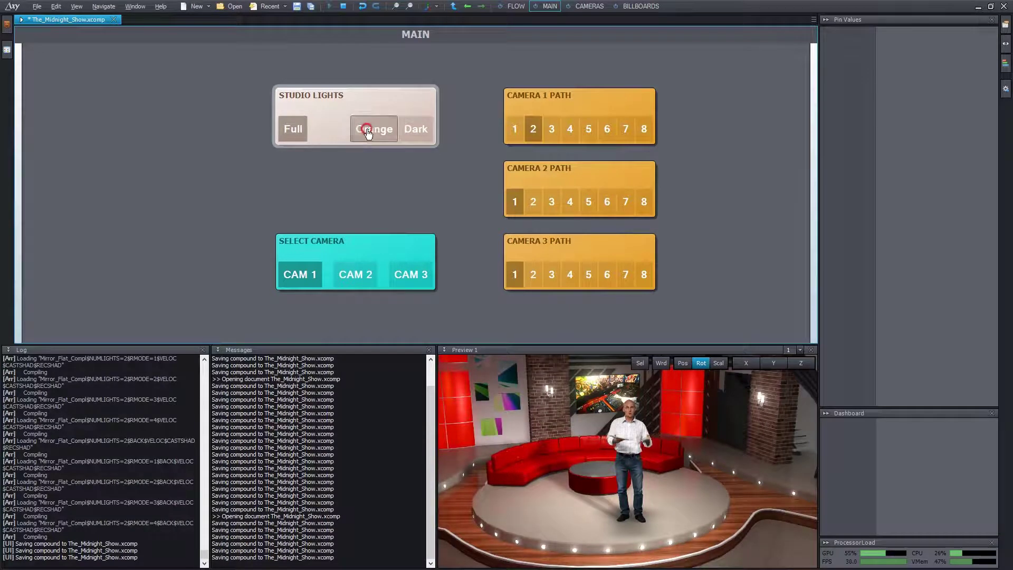
pyautogui.click(413, 131)
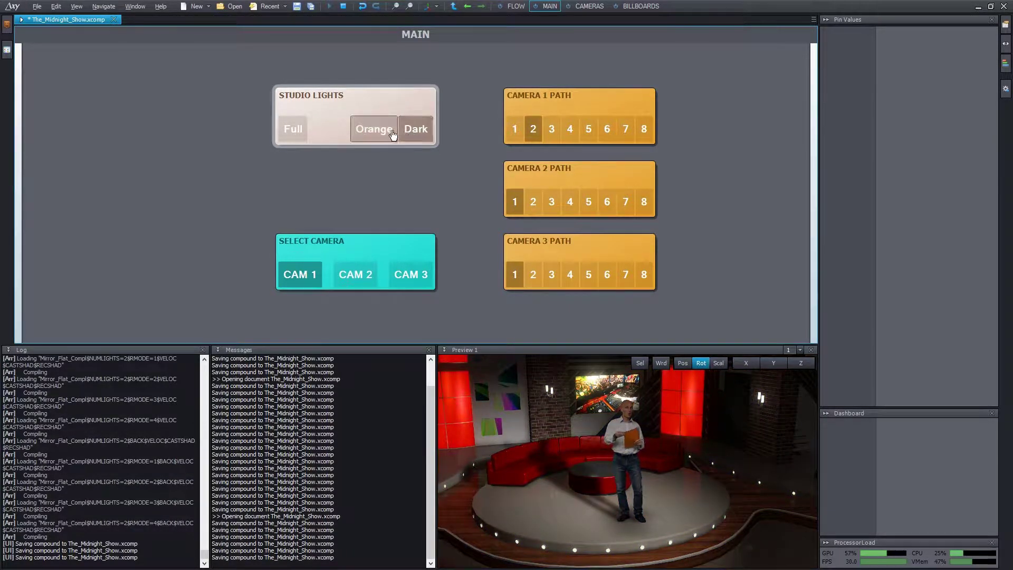
pyautogui.click(292, 129)
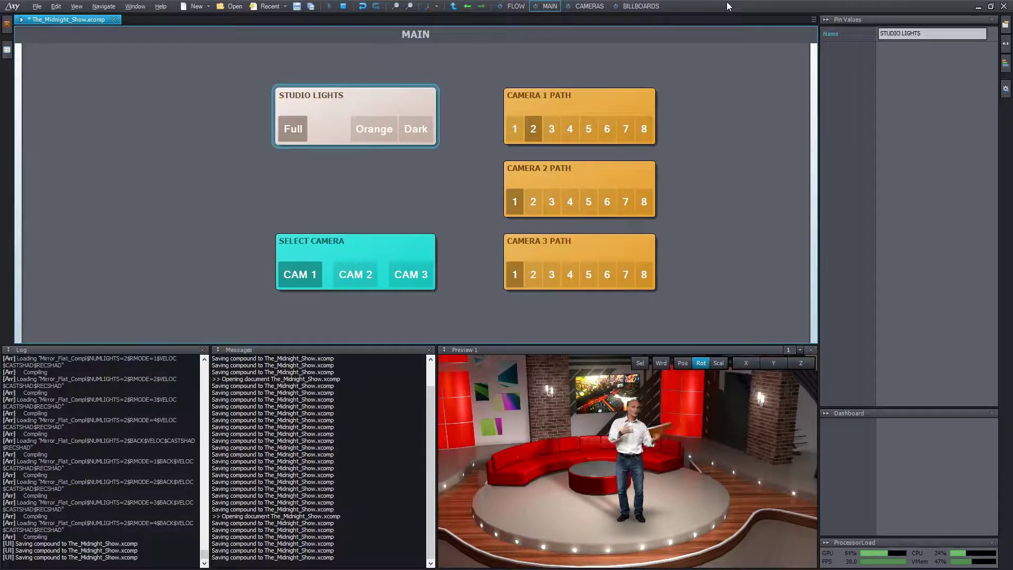
# - Switch the studio lights to Dark on the Main board
pyautogui.click(417, 136)
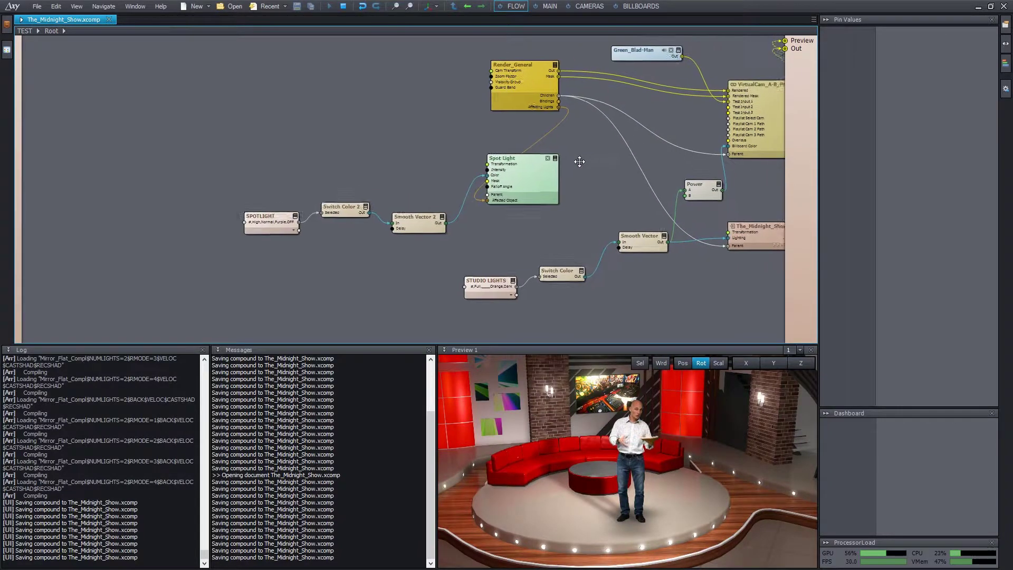
# - Examine the flow chain from SPOTLIGHT through Switch Color 2 and Smooth Vector 2 to the Spot Light's Color input
pyautogui.scroll(2, 570, 171)
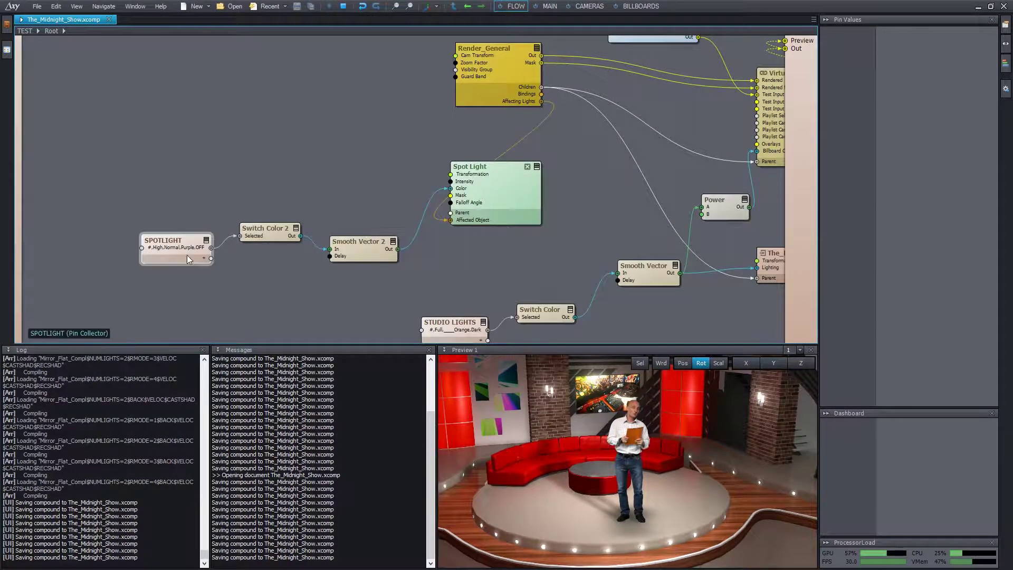
pyautogui.moveTo(456, 242); pyautogui.dragTo(439, 241, button='middle')
pyautogui.scroll(-2, 439, 241)
# - On the Main board, set the studio lights to Dark and the spotlight to High, checking the presenter from a wider preview view
pyautogui.click(546, 6)
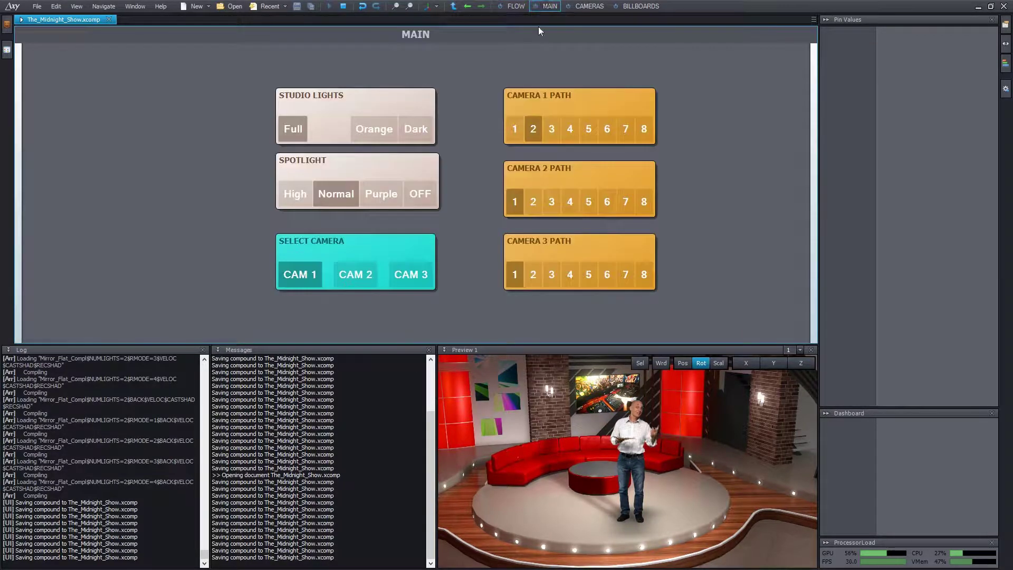
pyautogui.click(317, 163)
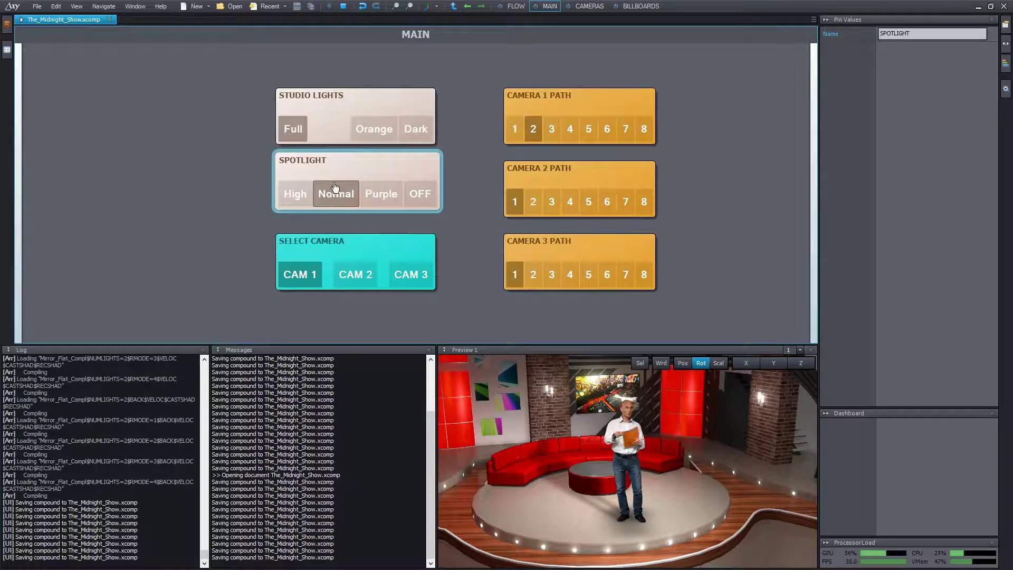
pyautogui.click(419, 130)
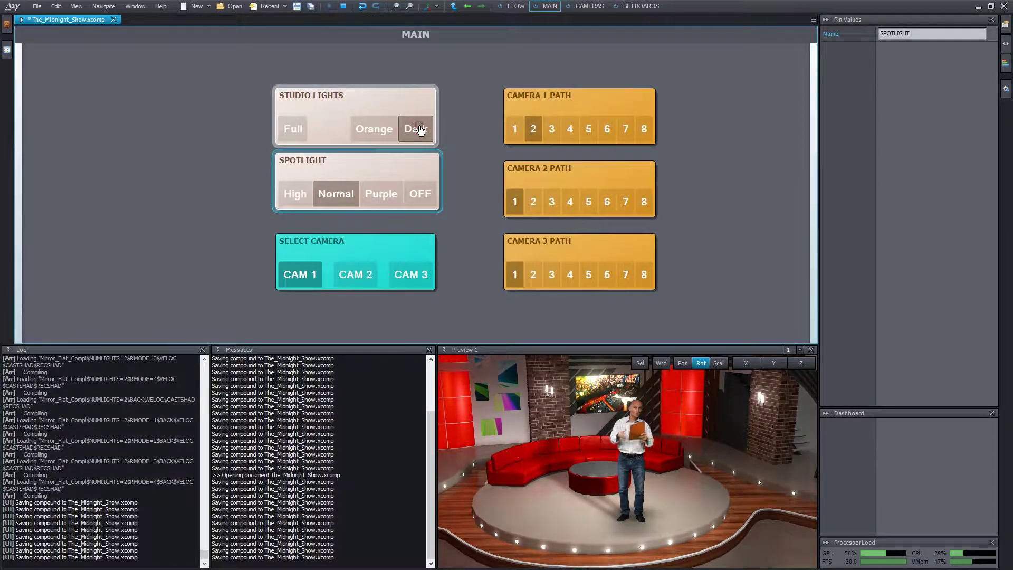
pyautogui.click(296, 194)
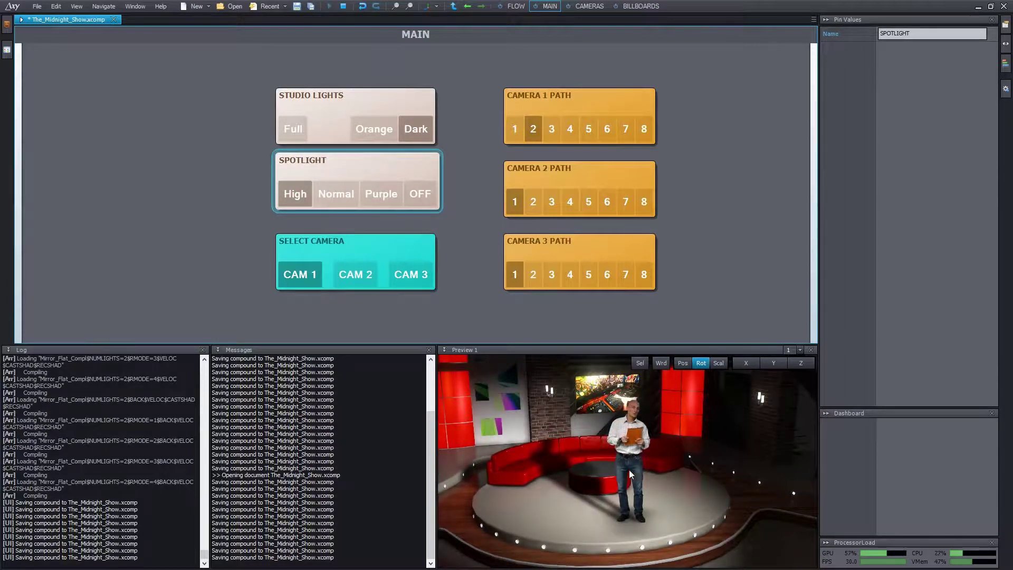
pyautogui.moveTo(628, 474); pyautogui.dragTo(644, 526, button='right')
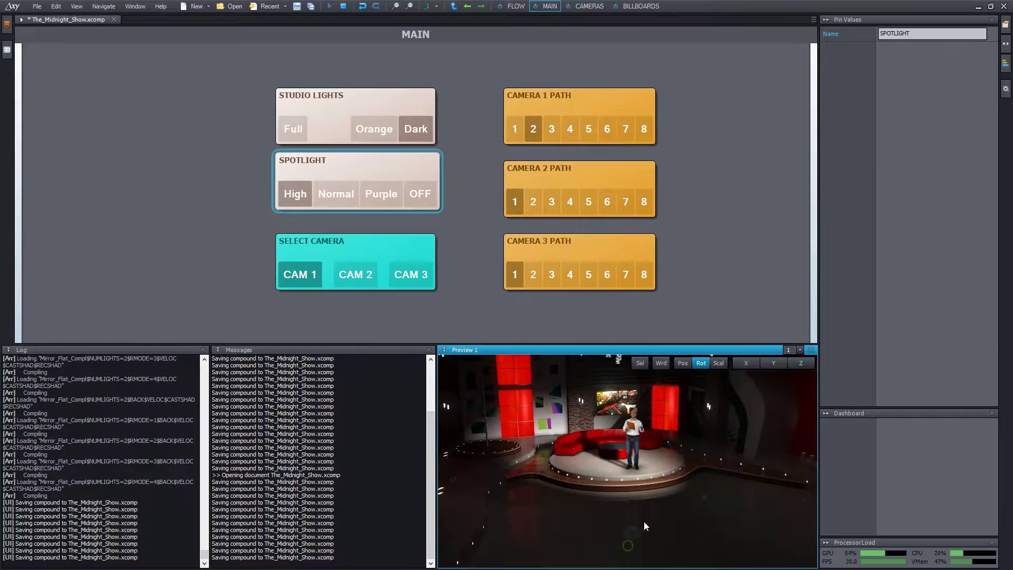
# - Try the spotlight on OFF, set it to Purple, and change the studio lights to Orange
pyautogui.click(425, 189)
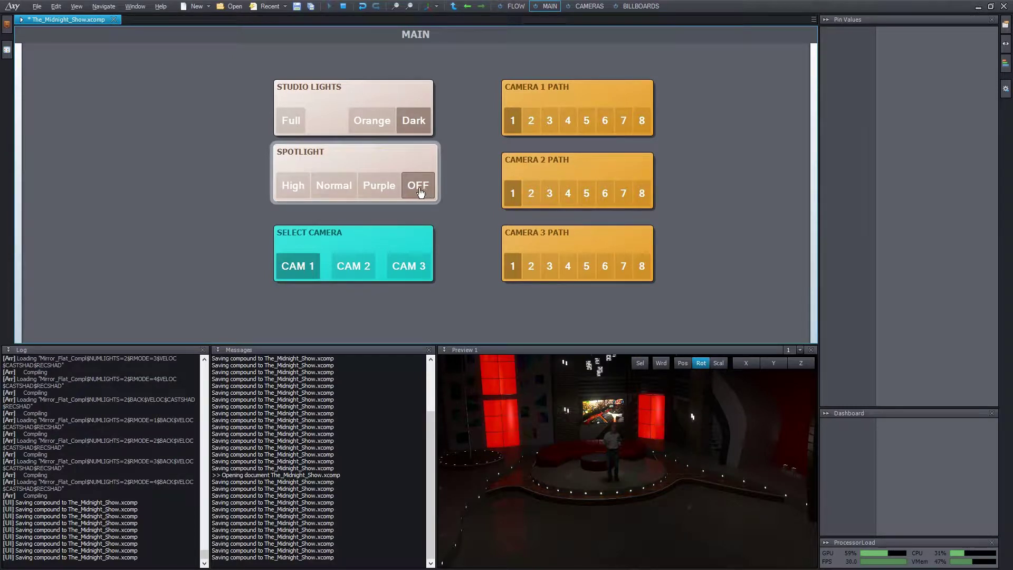
pyautogui.click(386, 191)
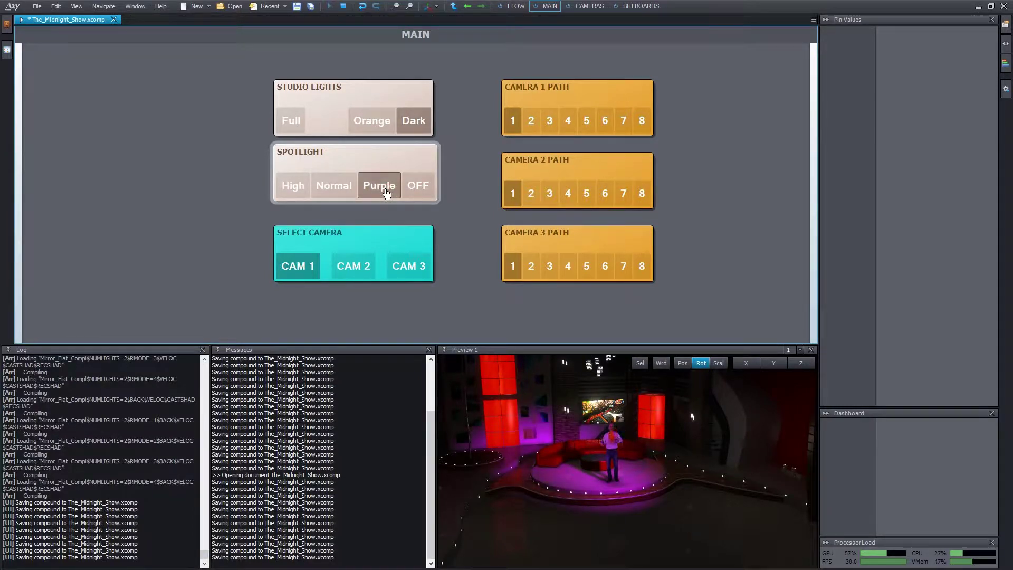
pyautogui.click(372, 122)
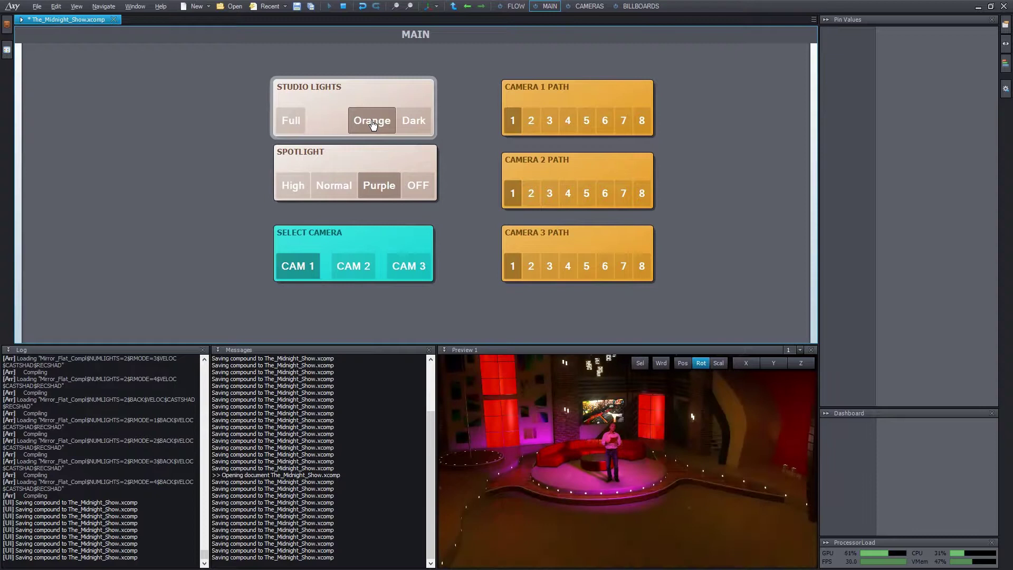